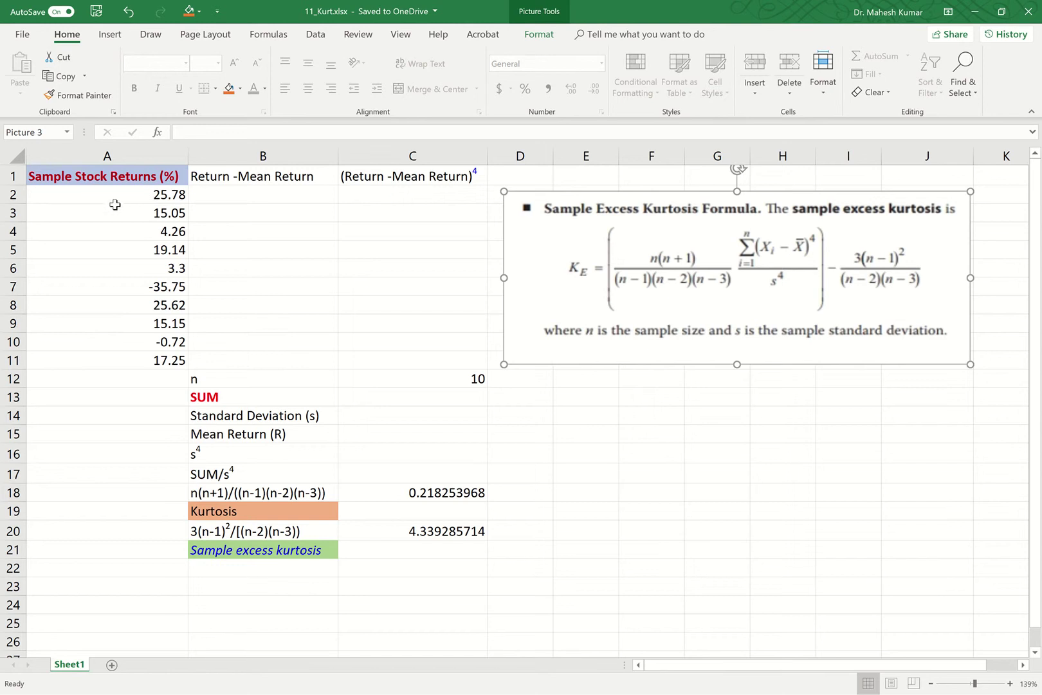
left_click(477, 378)
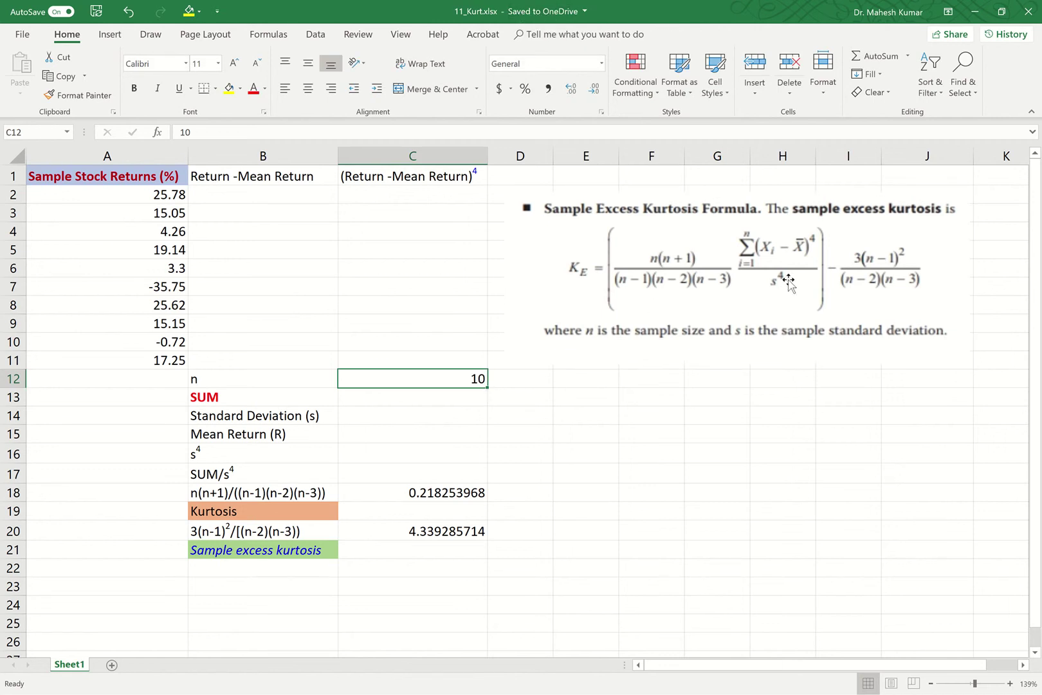
left_click(774, 254)
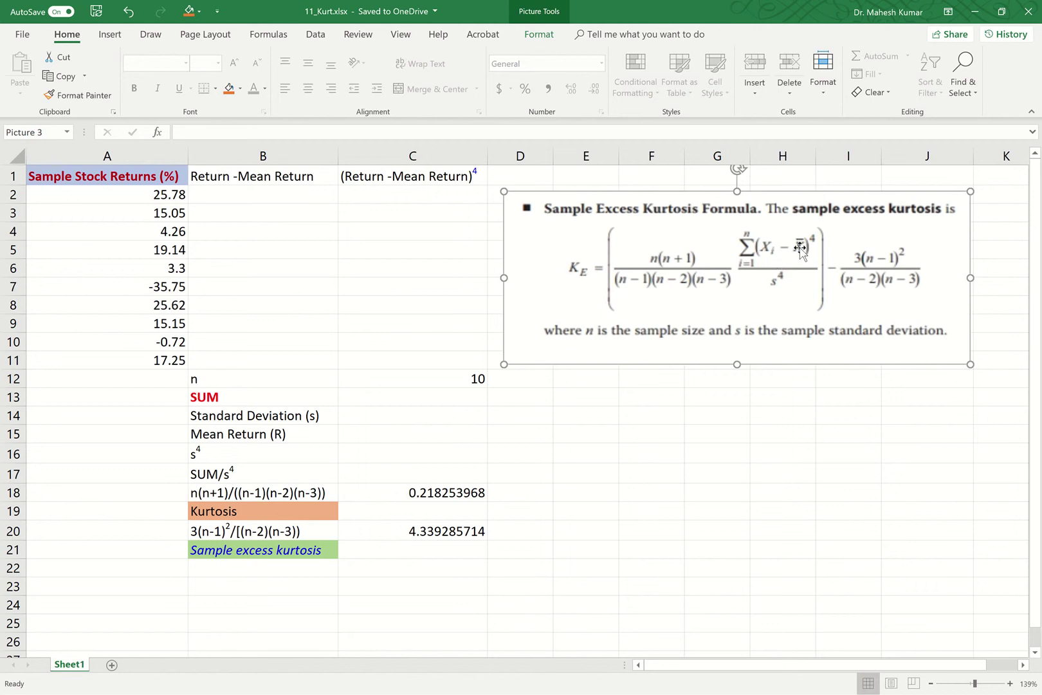
Calculate the mean return in C15 with the AVERAGE function over the stock returns in A2:A11.
double_click(360, 435)
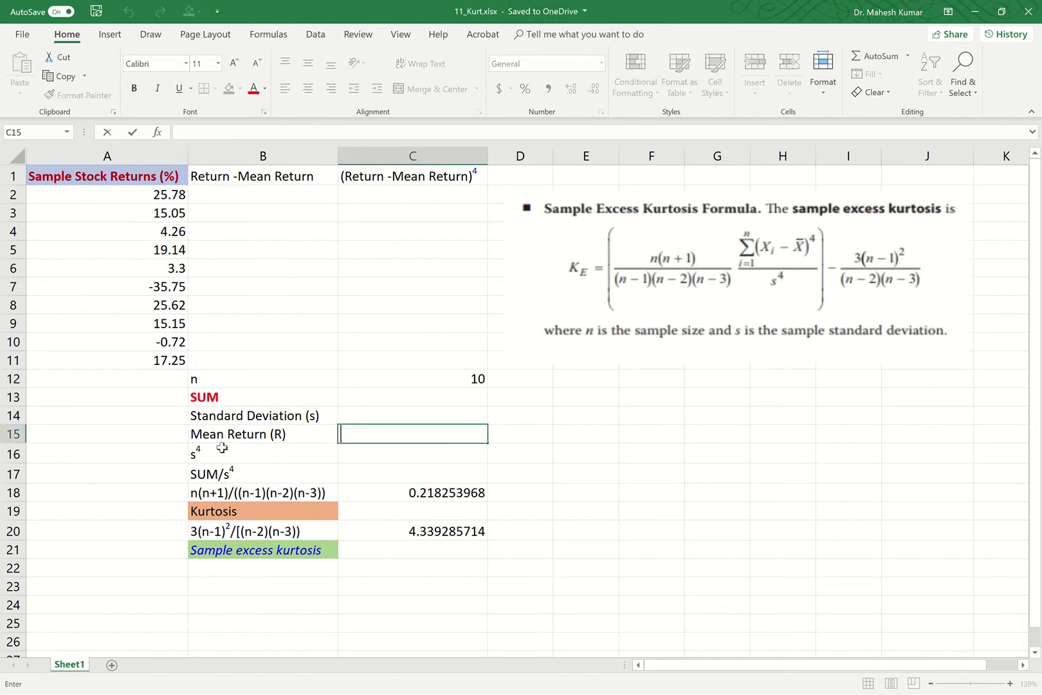
type("=")
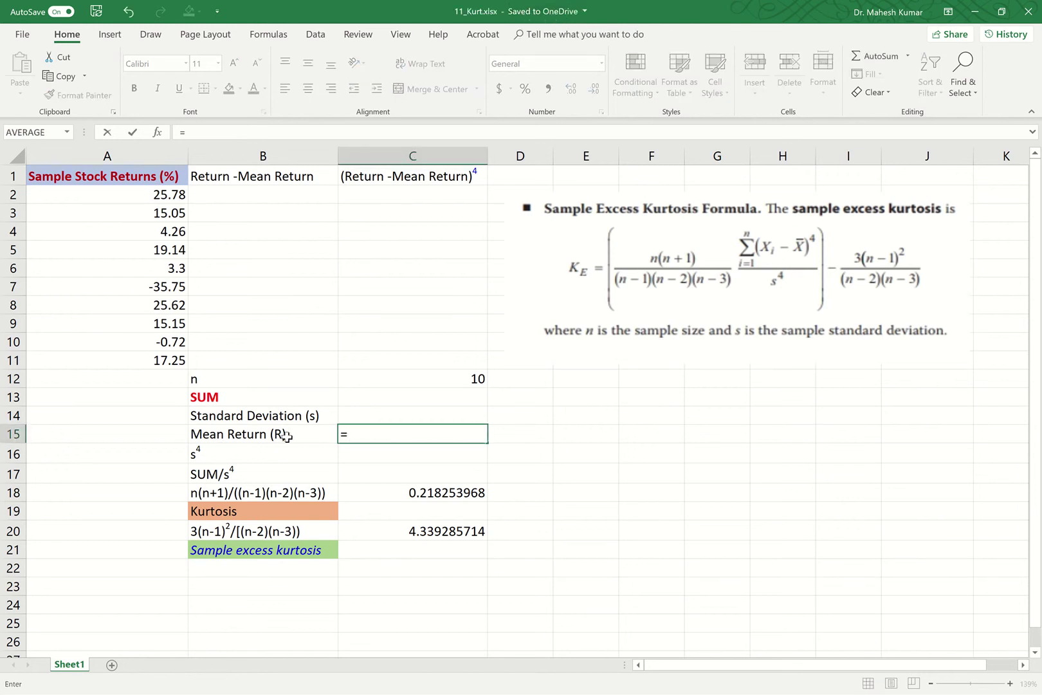
left_click(278, 37)
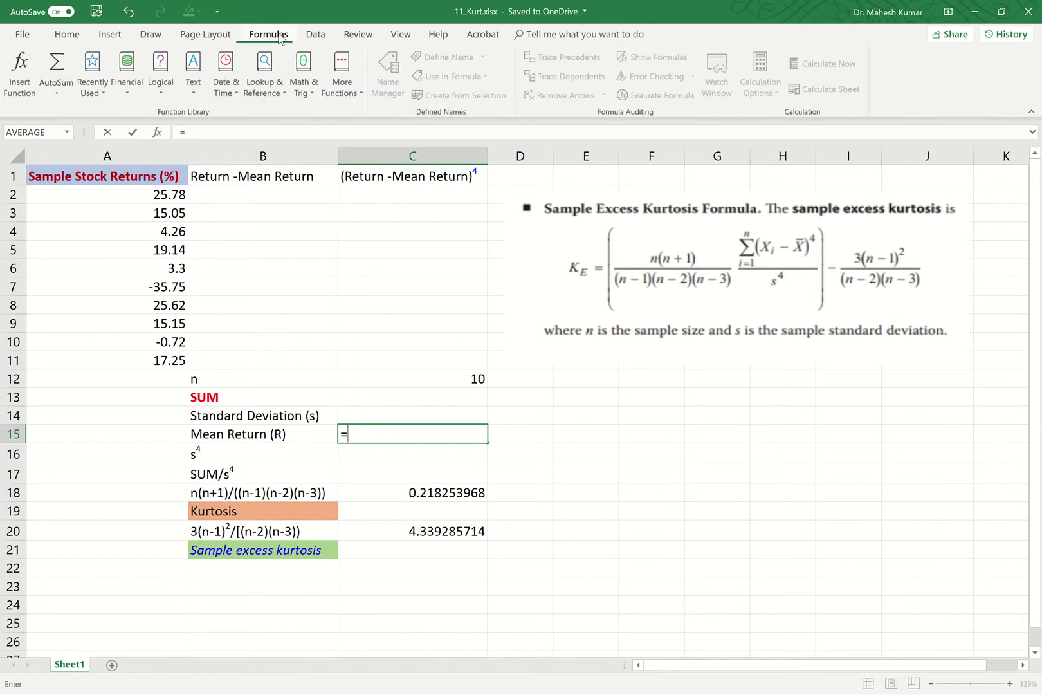
left_click(362, 90)
mouse_move(387, 116)
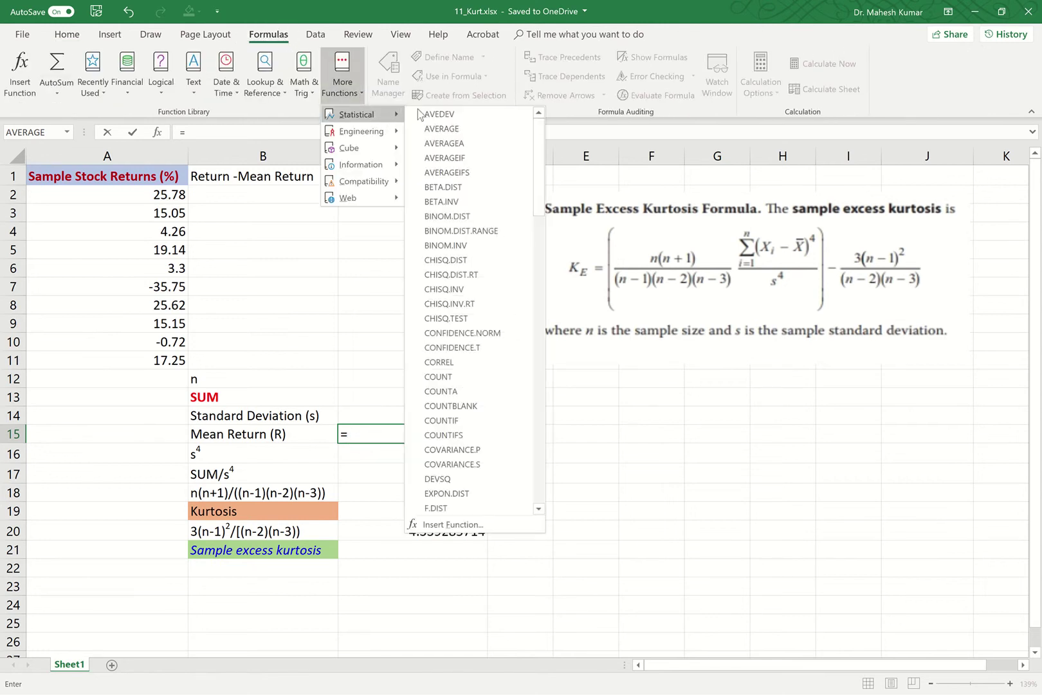
left_click(444, 128)
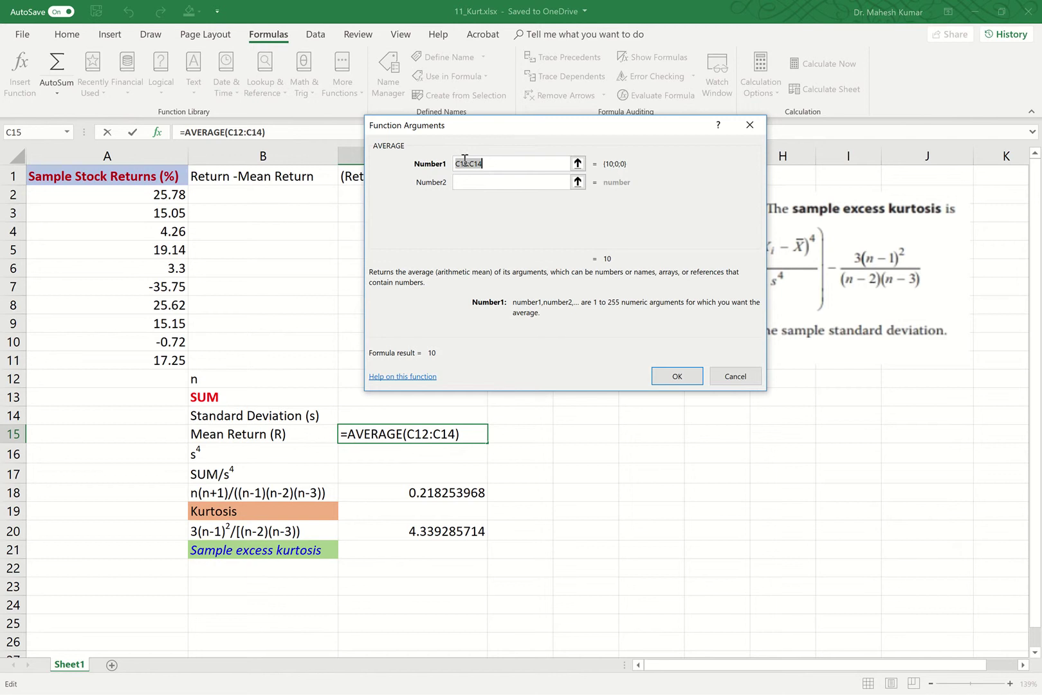
left_click(577, 163)
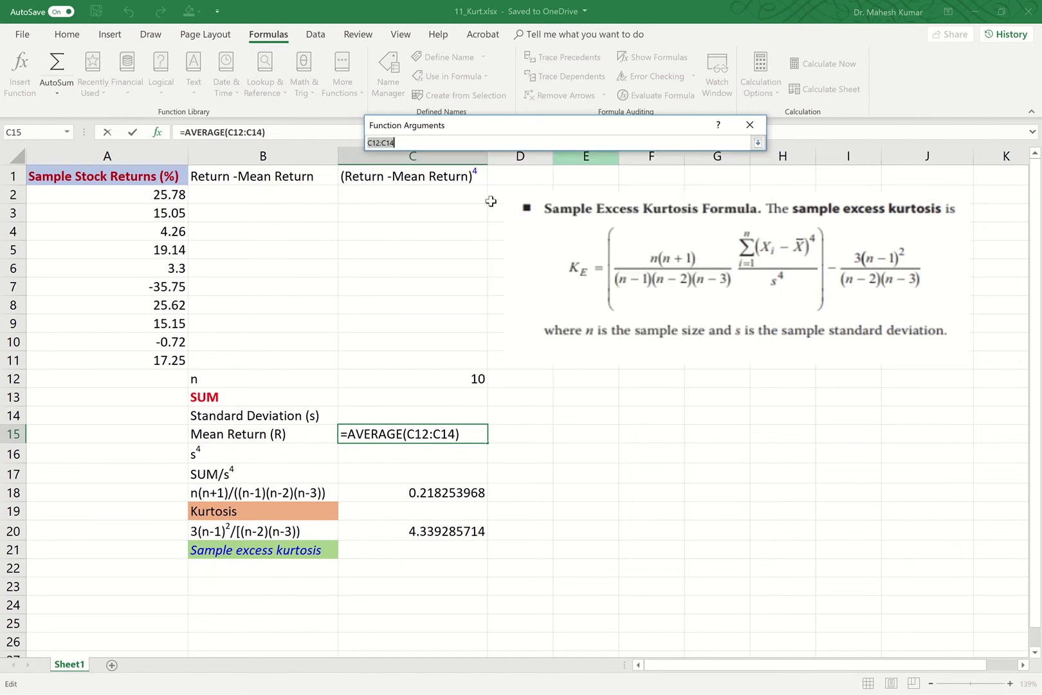
left_click_drag(159, 196, 170, 366)
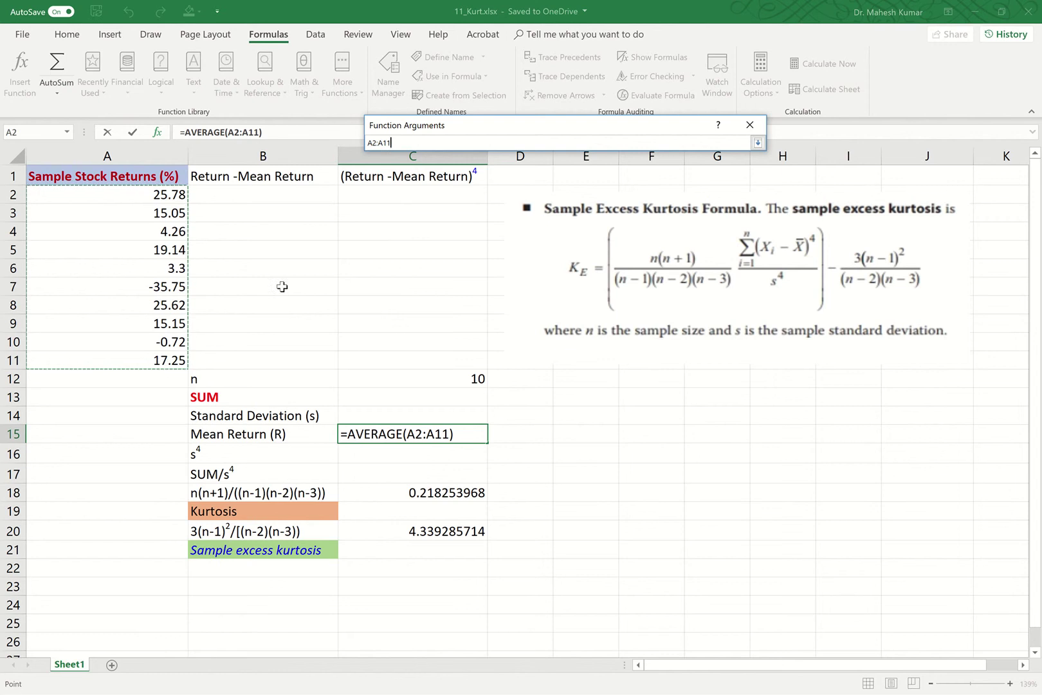
left_click(758, 142)
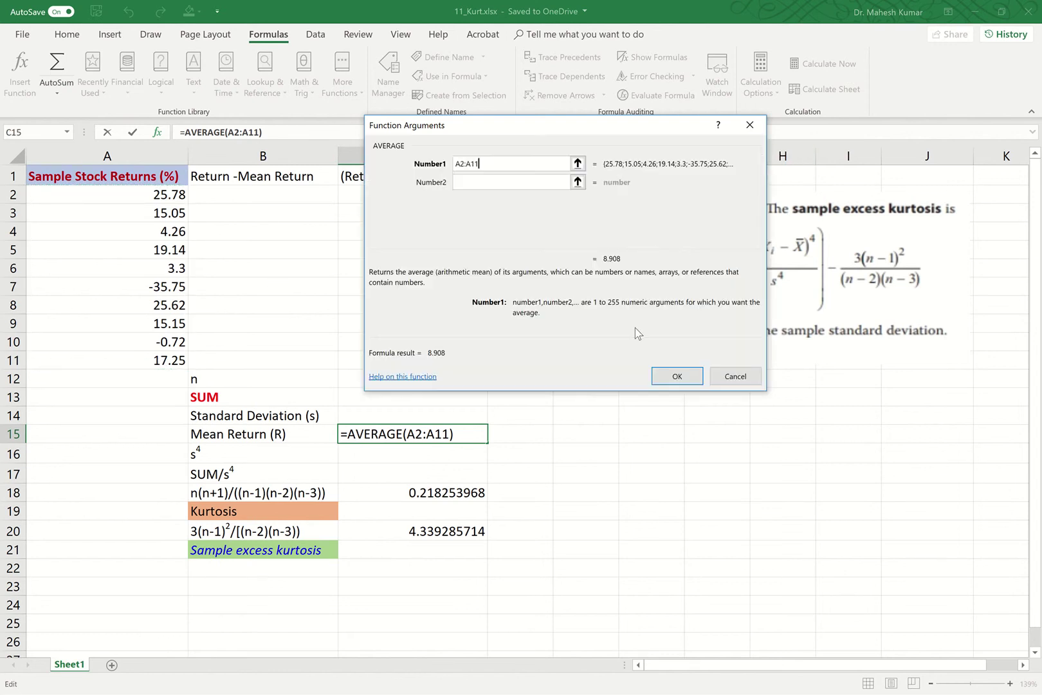
left_click(674, 375)
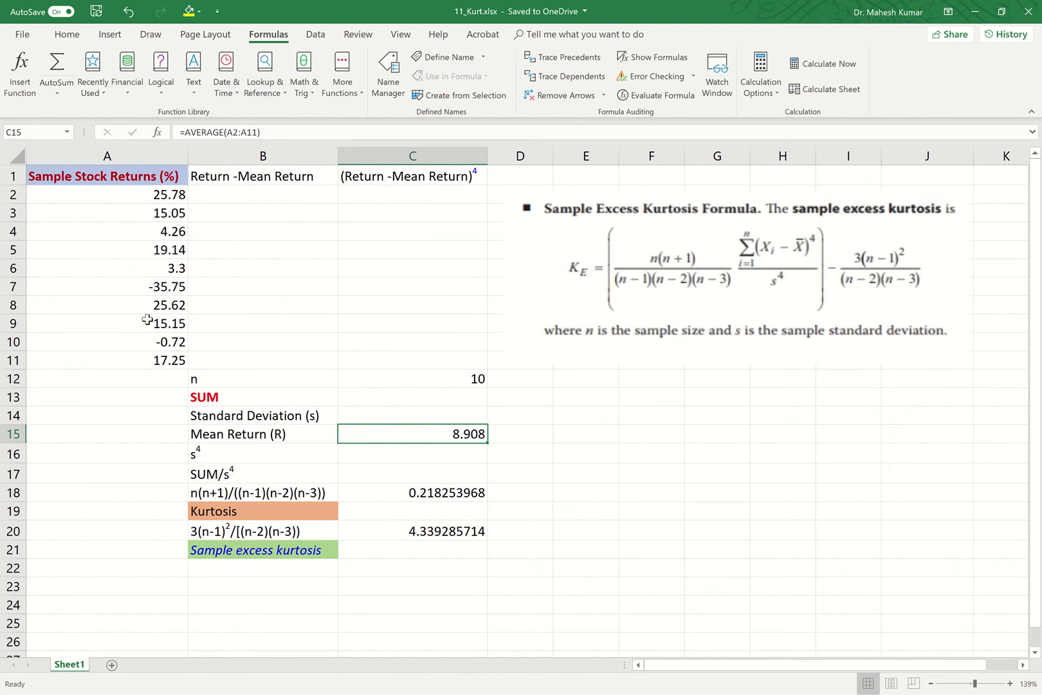
Enter =A2-$C$15 in B2 to get the return minus the mean, and fill the formula down to B11.
double_click(219, 195)
type("=")
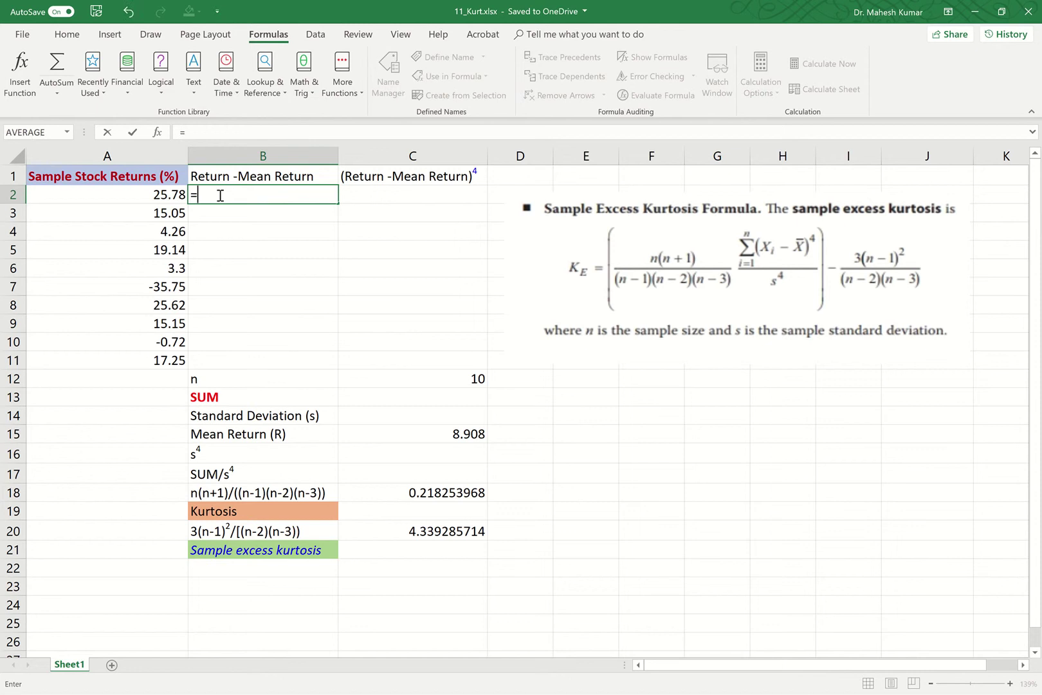
left_click(166, 193)
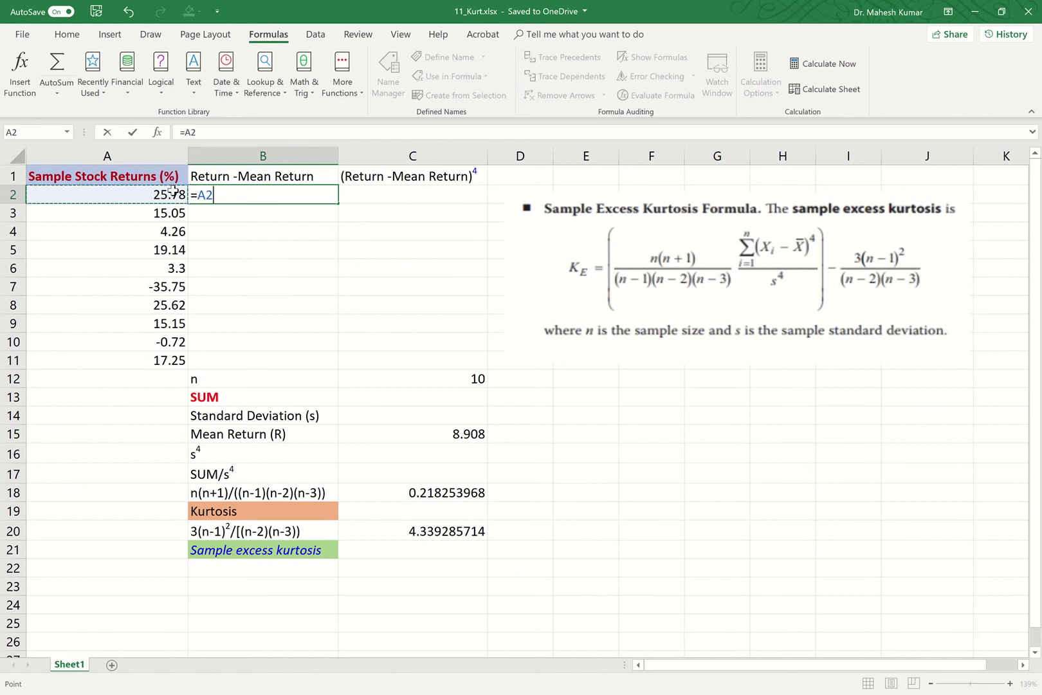
type("-")
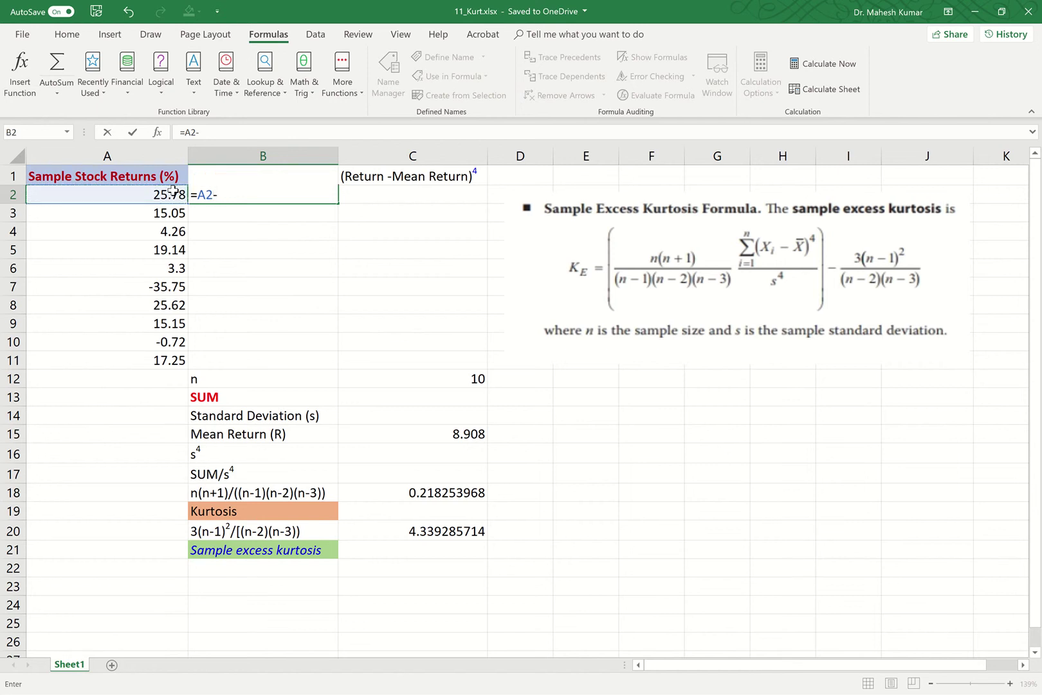
left_click(470, 434)
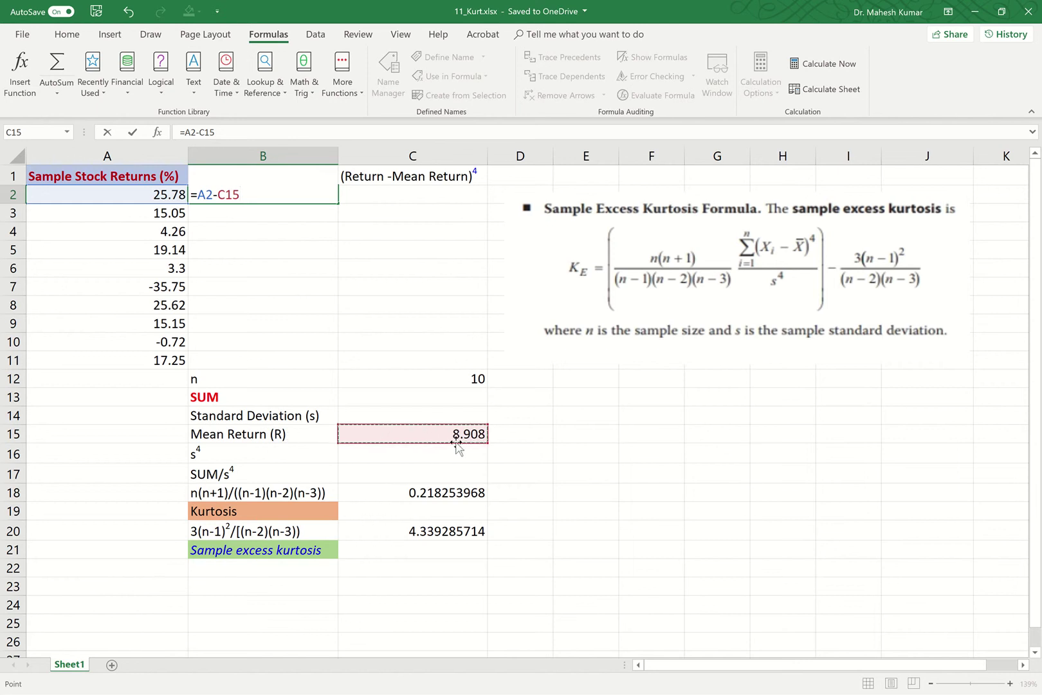
left_click(230, 194)
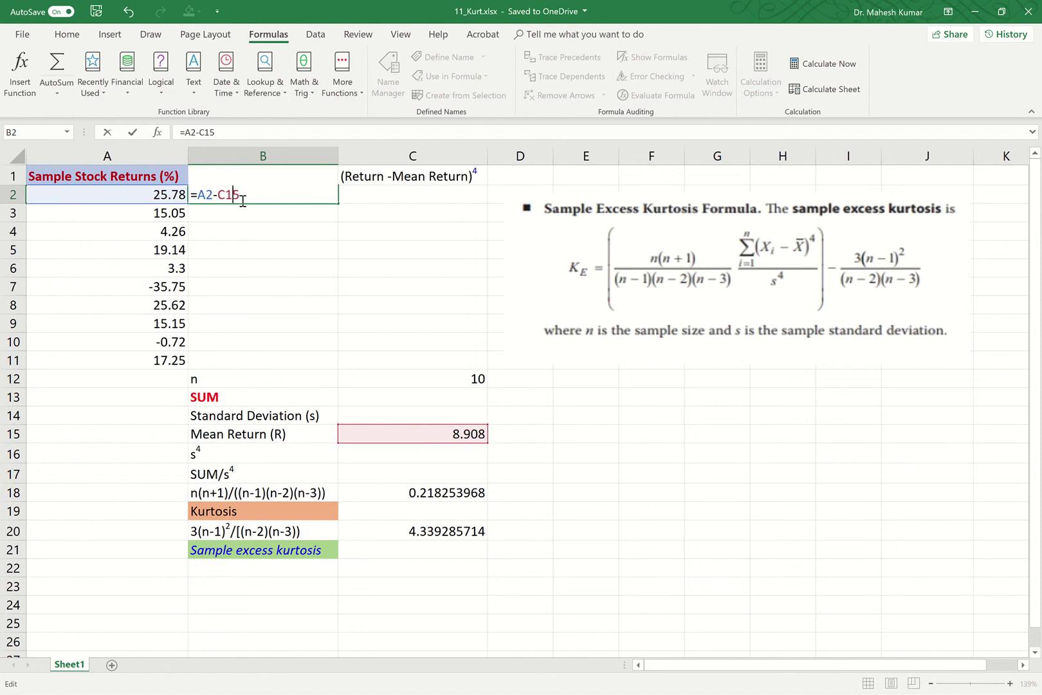
key("F4")
left_click(131, 132)
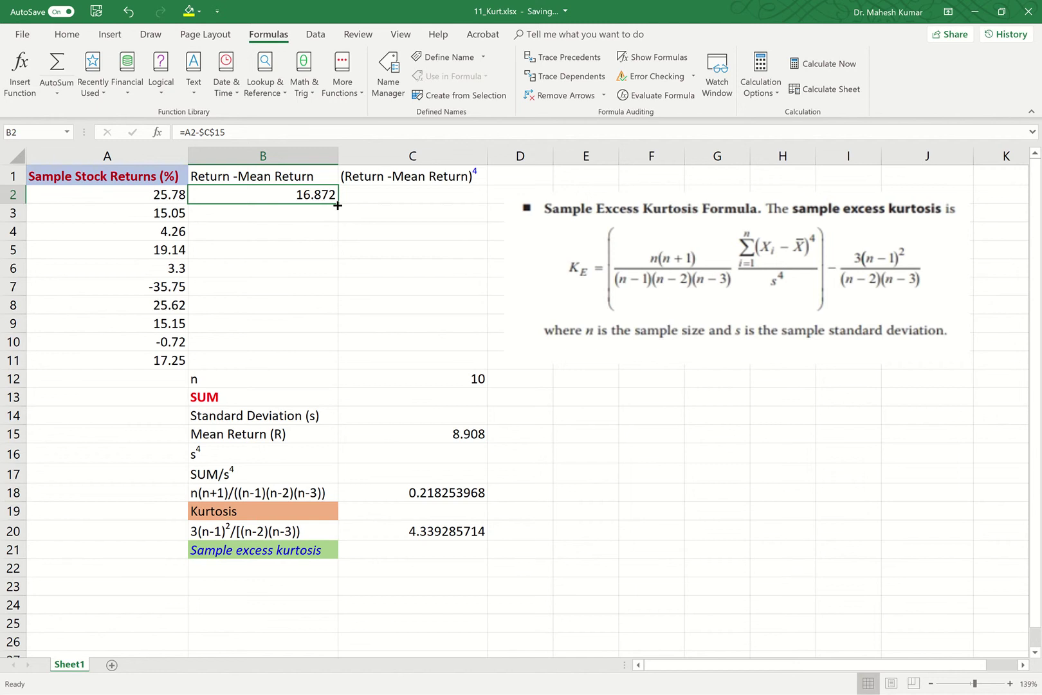
left_click_drag(338, 205, 312, 367)
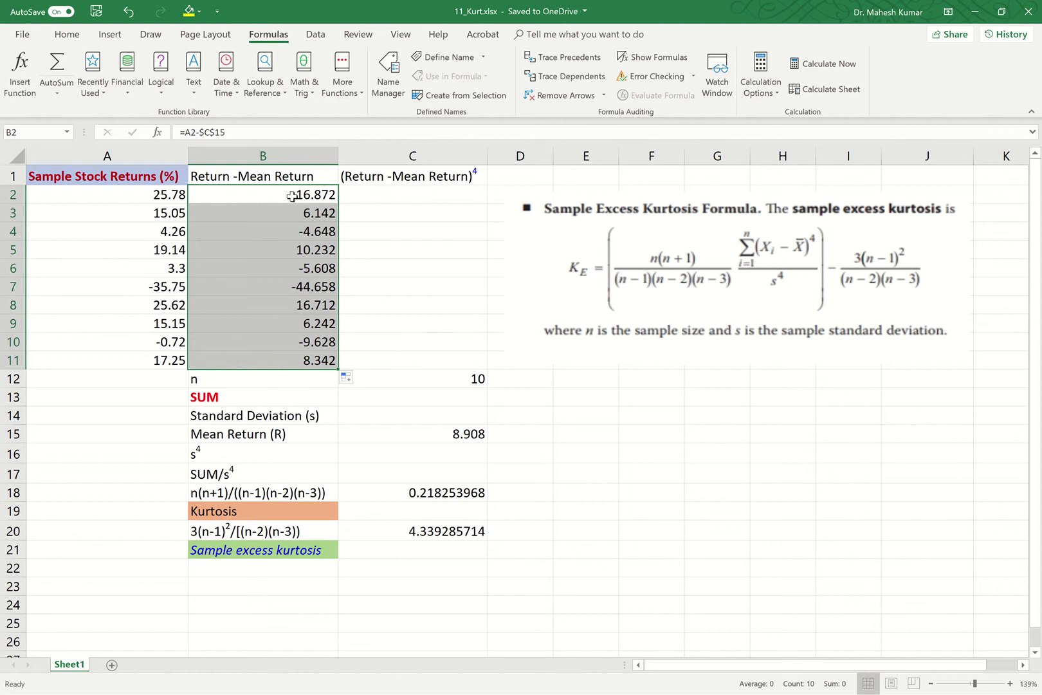
Enter =B2^4 in C2 to raise the first deviation from the mean to the fourth power.
left_click(400, 196)
double_click(400, 196)
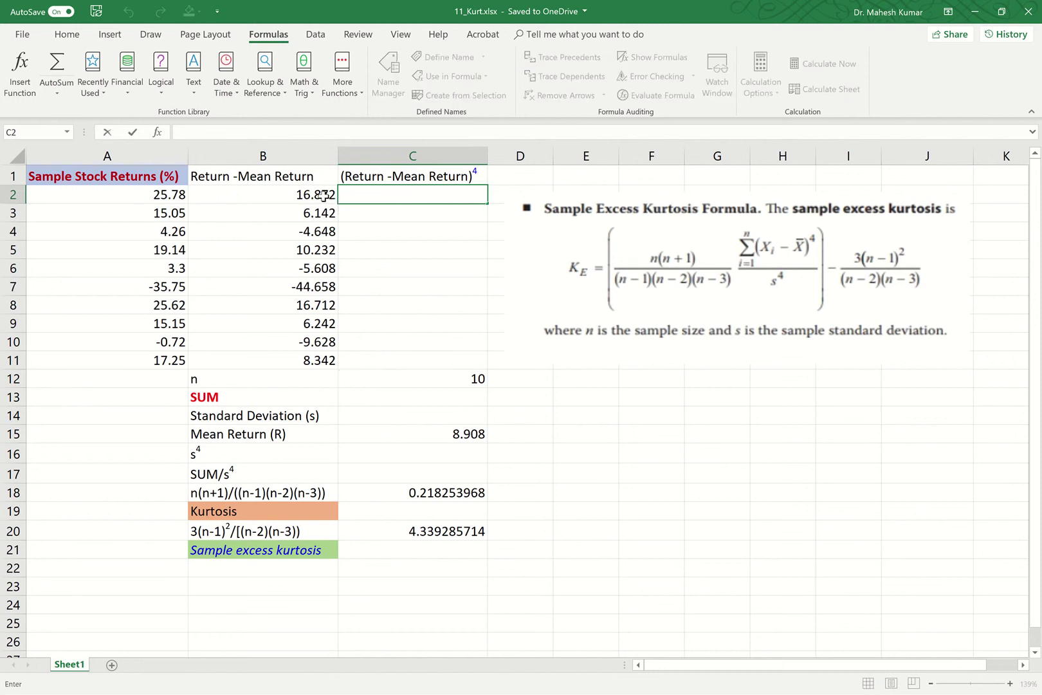
type("=")
left_click(324, 196)
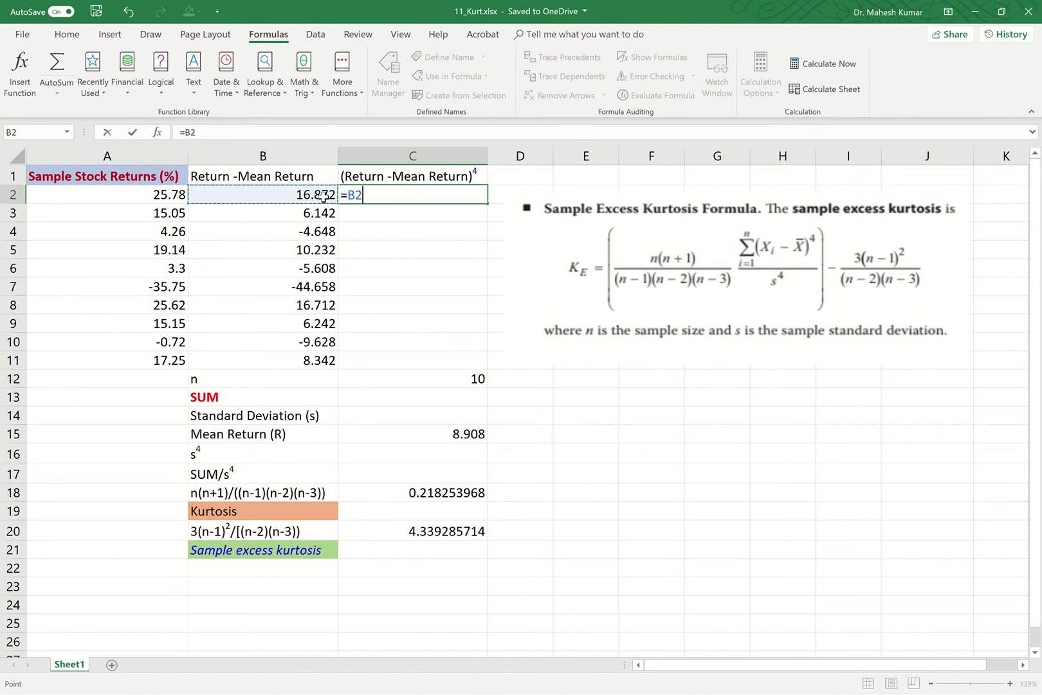
type("^^")
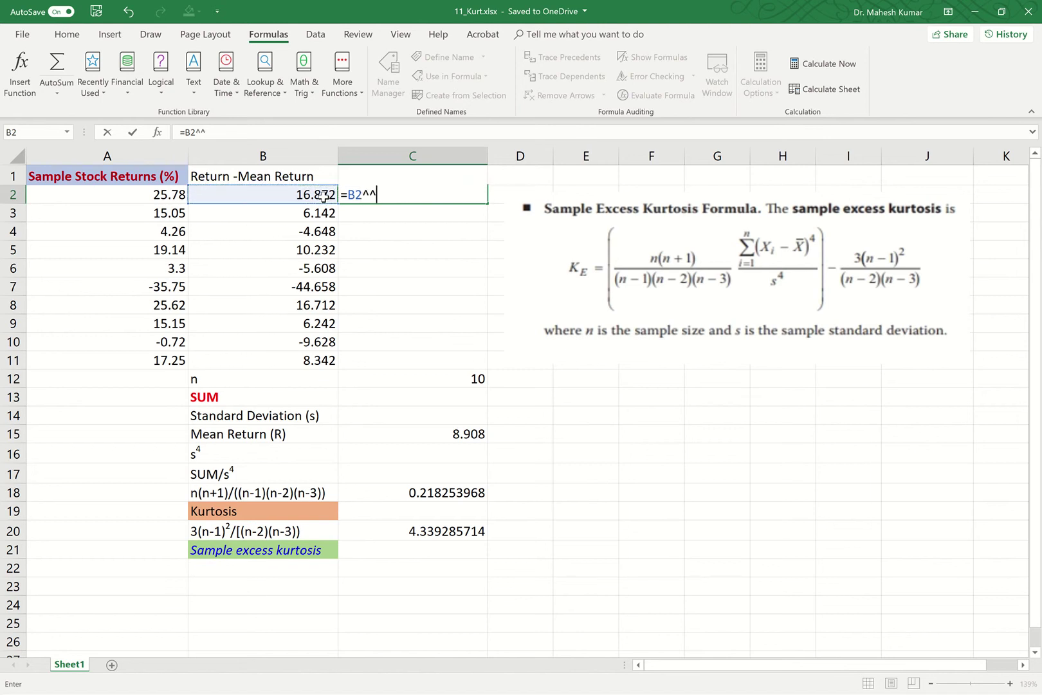
key("BackSpace")
type("4")
left_click(133, 132)
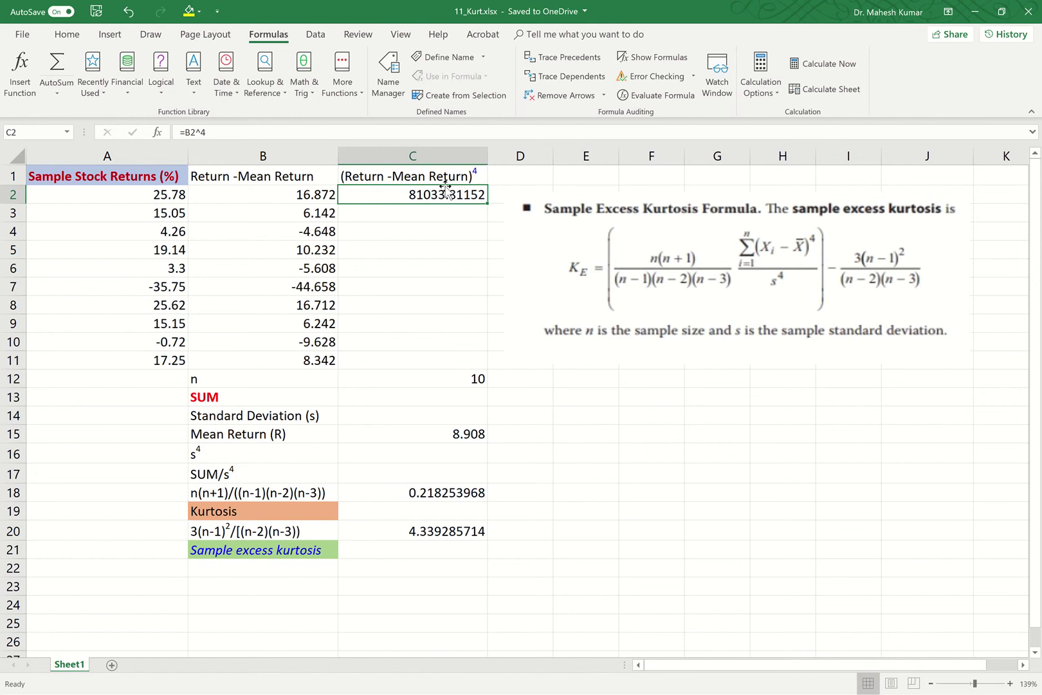
Fill the fourth-power formula from C2 down to C11.
mouse_move(419, 6)
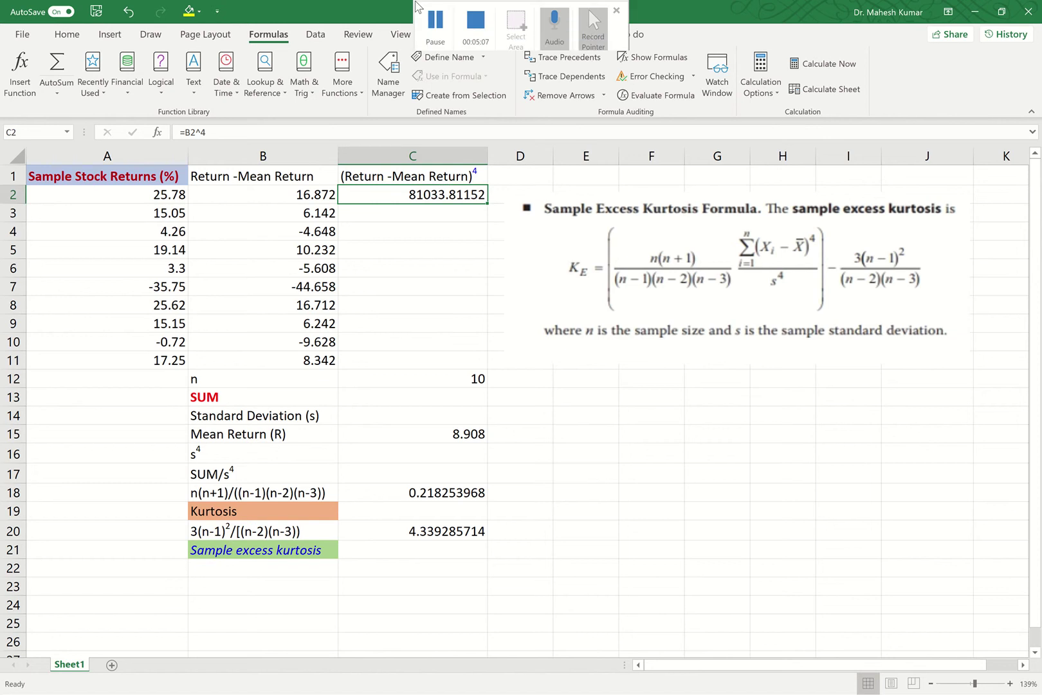
left_click(435, 30)
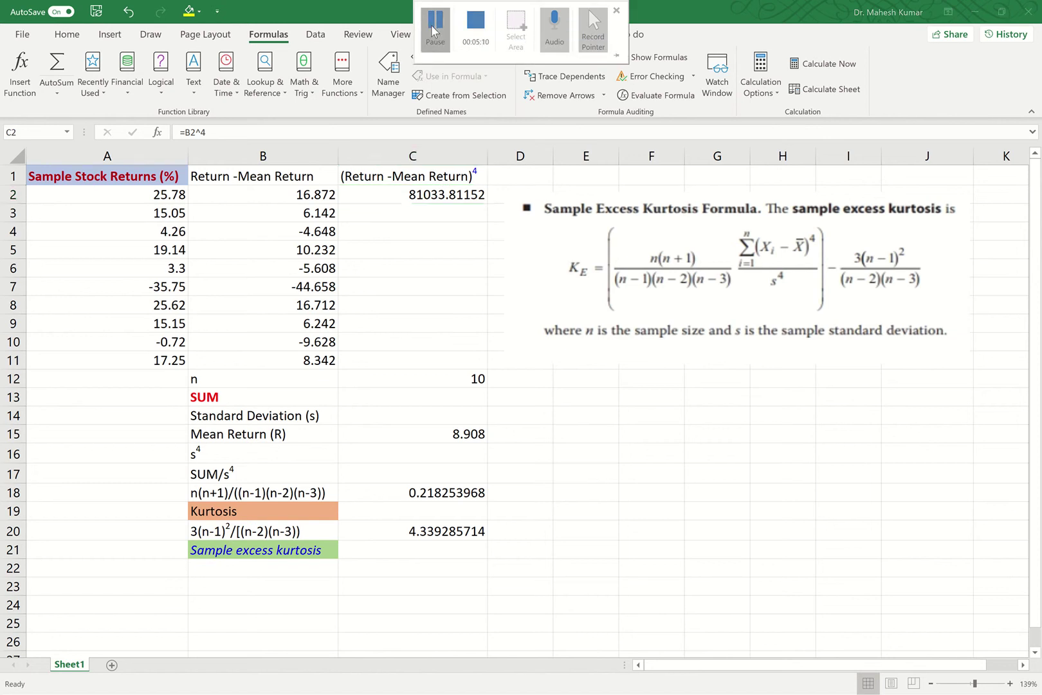
left_click(484, 200)
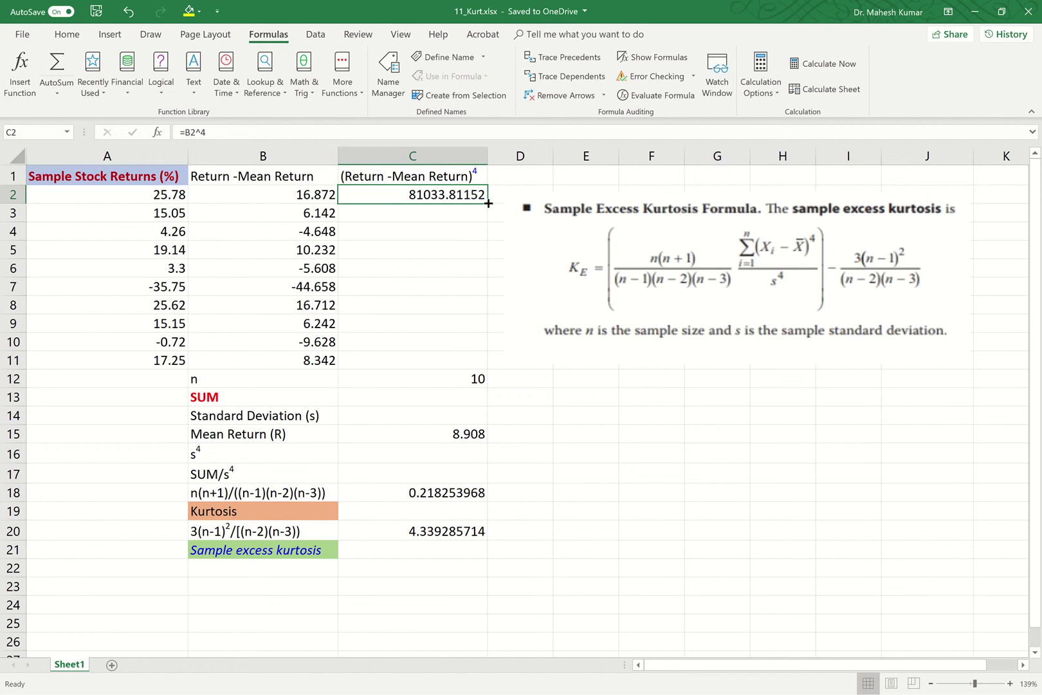
left_click_drag(488, 204, 464, 371)
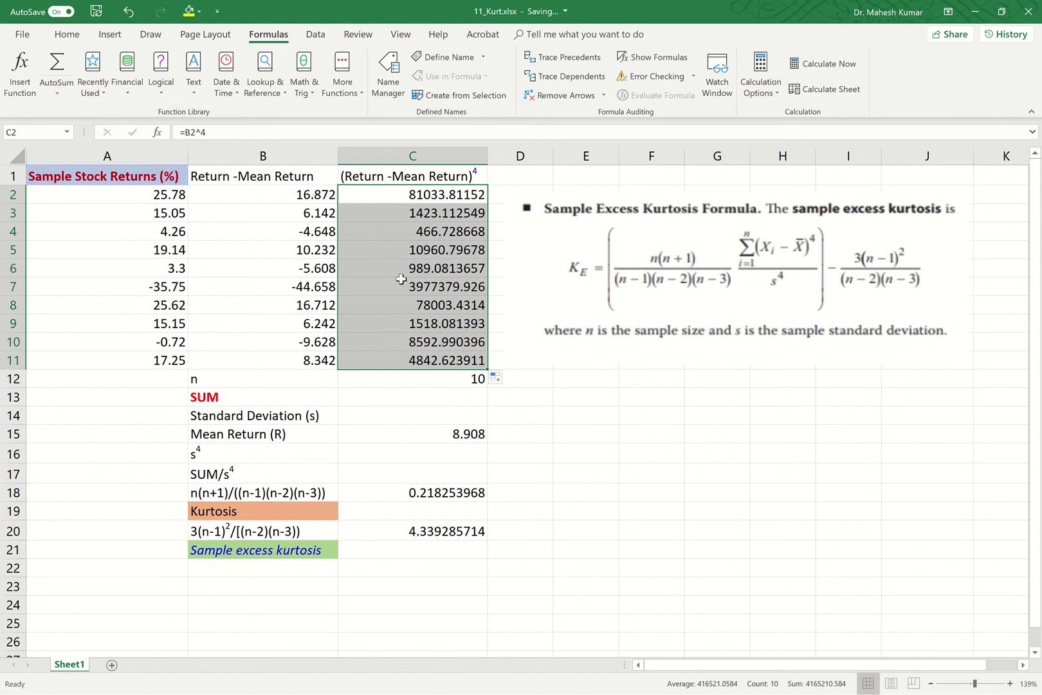
left_click(395, 176)
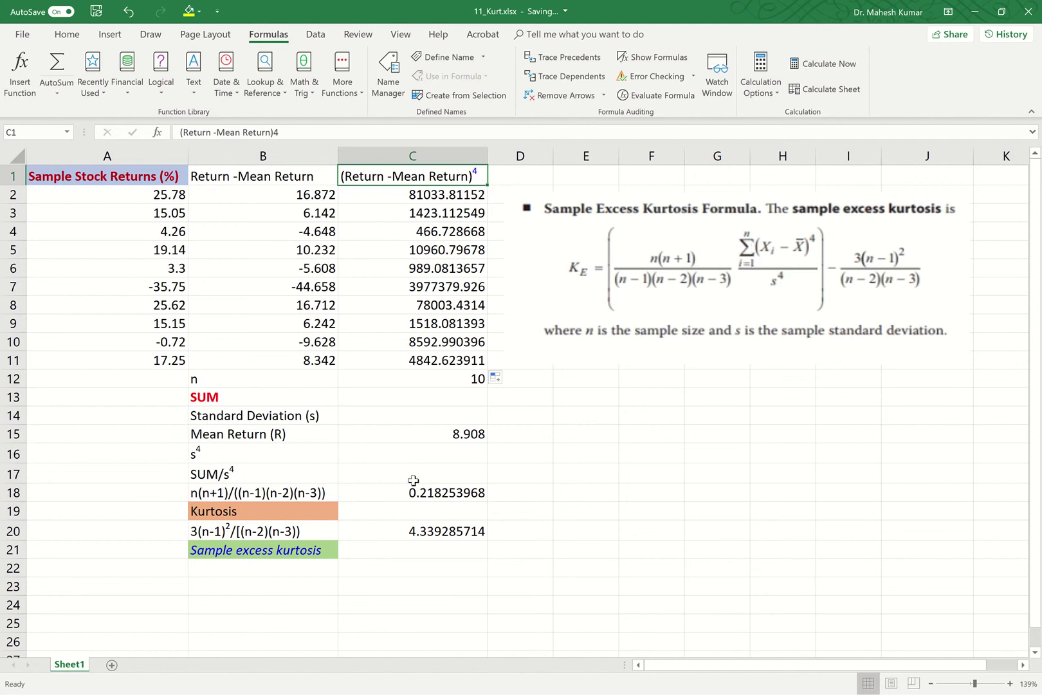
Start a formula in C13 and insert the SUM function by searching the function library for "sum".
double_click(391, 397)
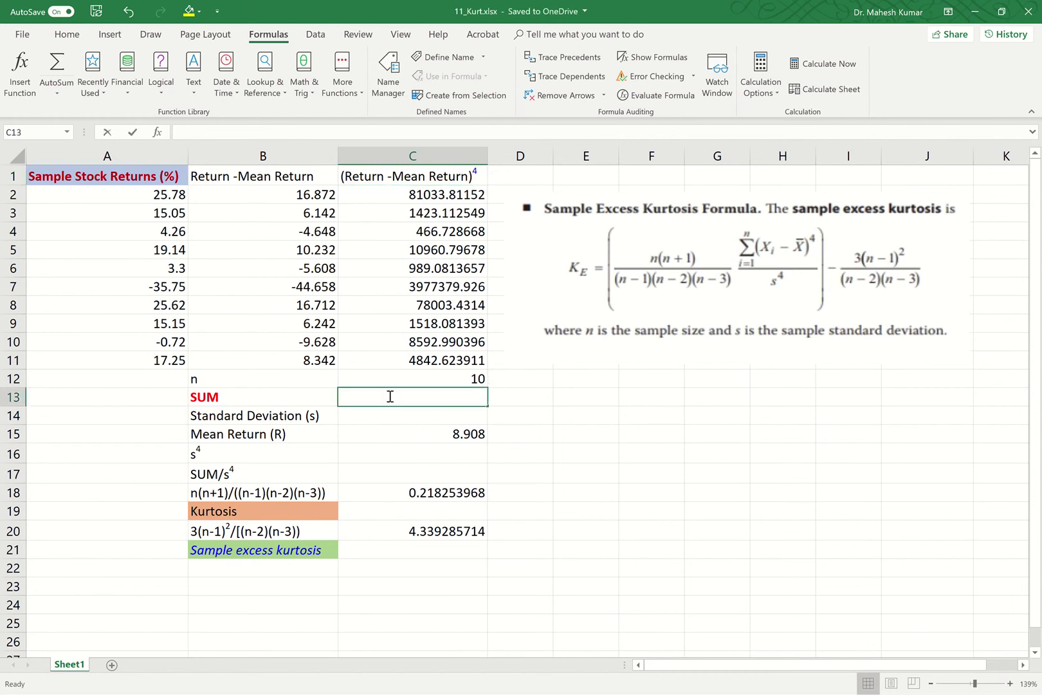
type("=")
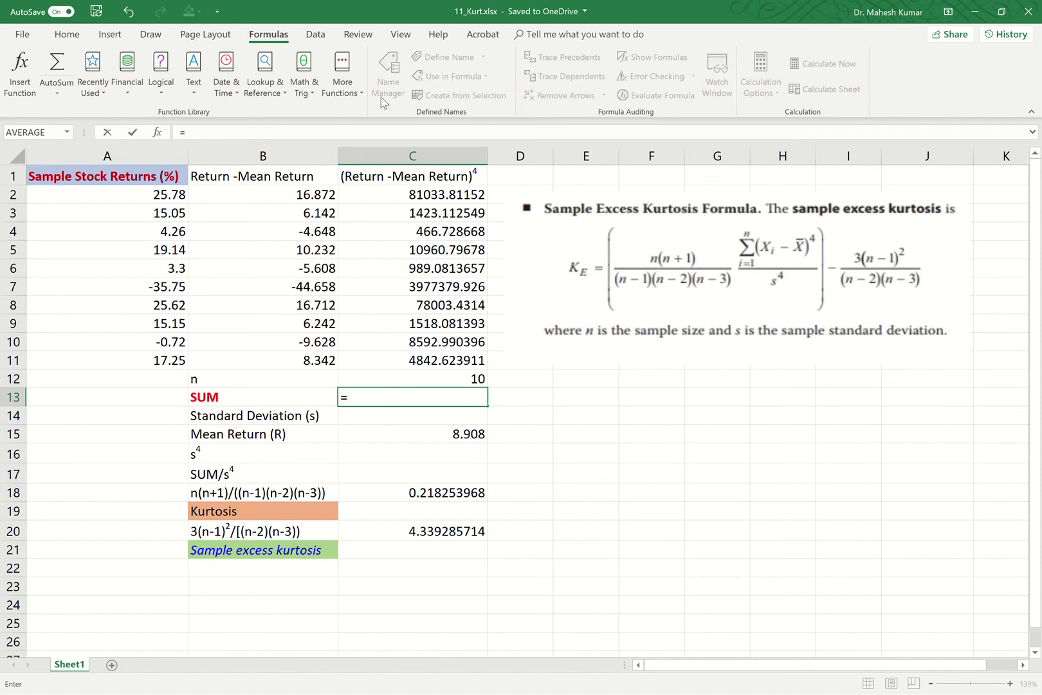
left_click(358, 96)
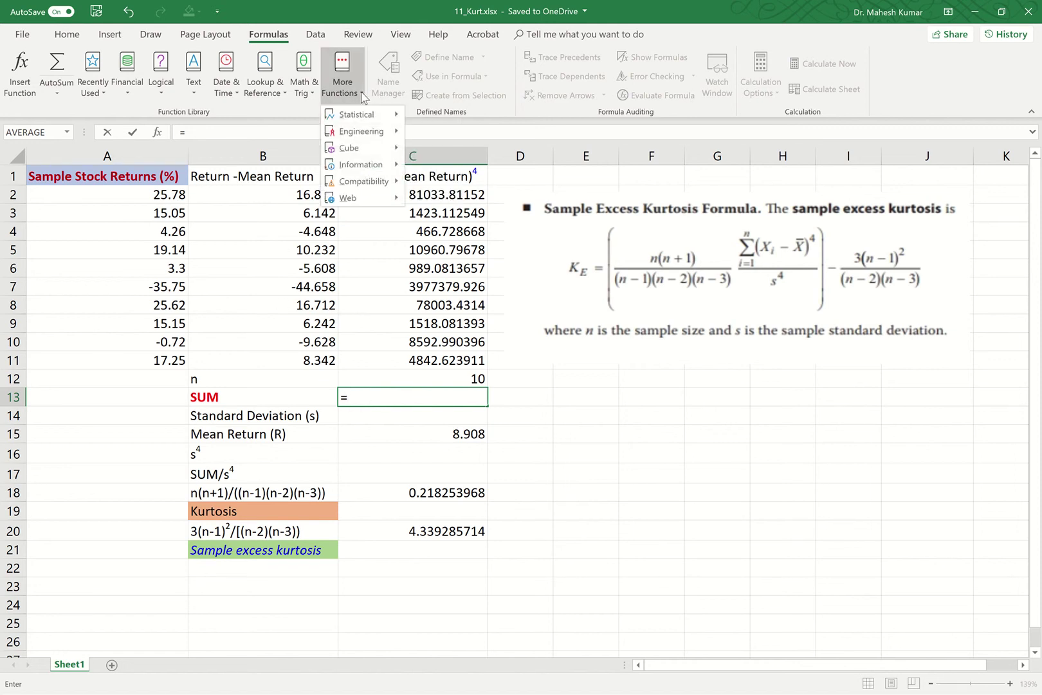
mouse_move(367, 116)
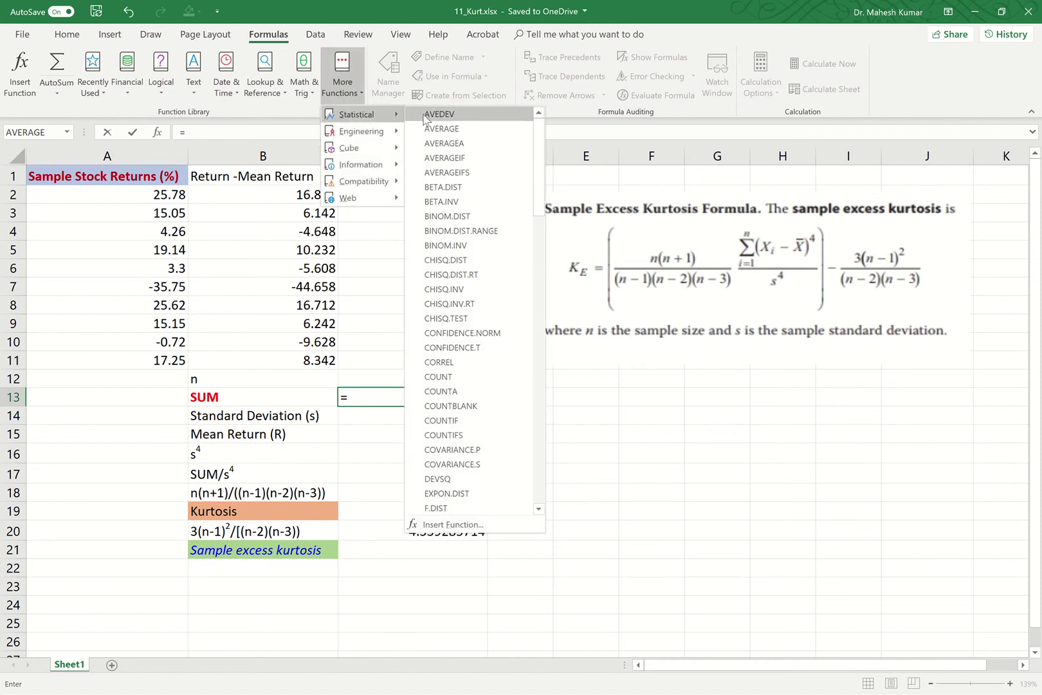
left_click_drag(539, 169, 538, 419)
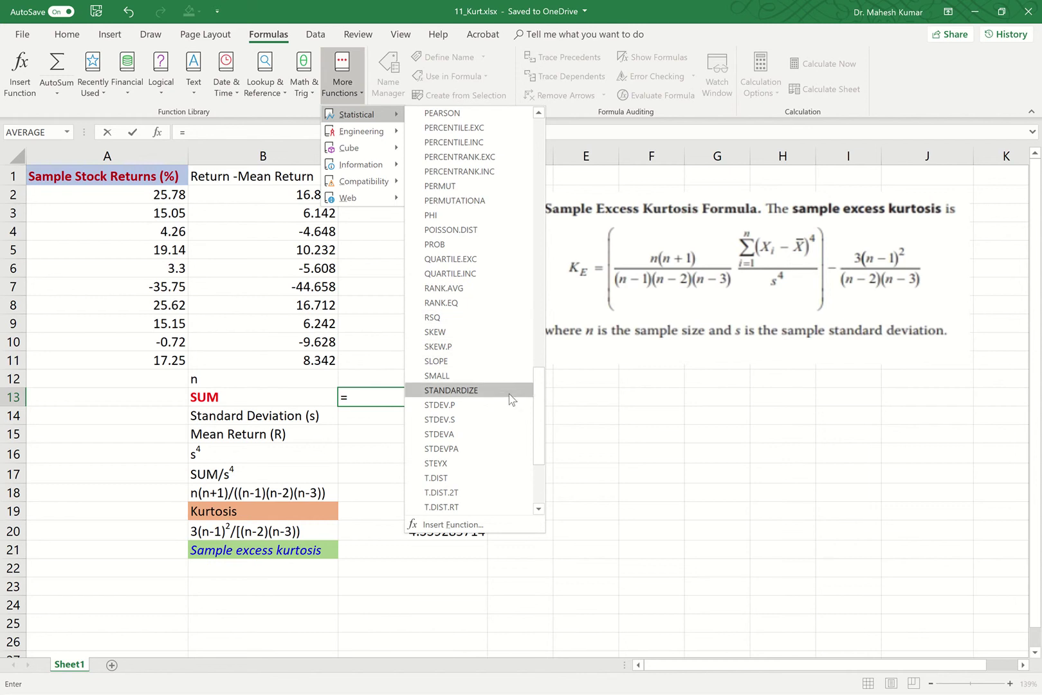
left_click_drag(536, 412, 551, 205)
left_click(444, 522)
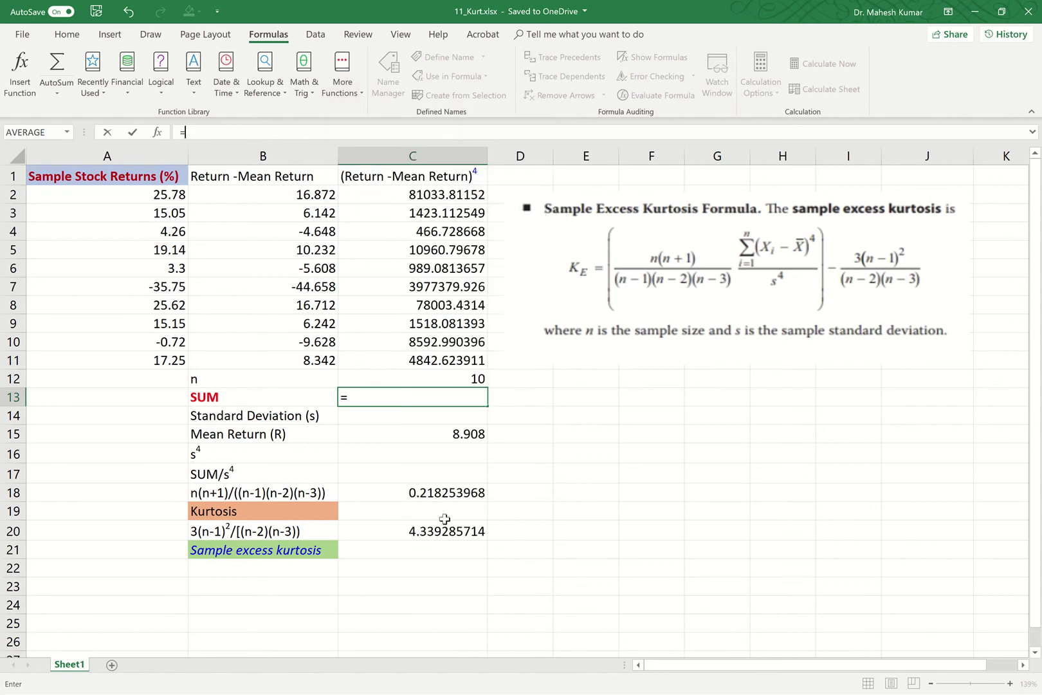
type("sum")
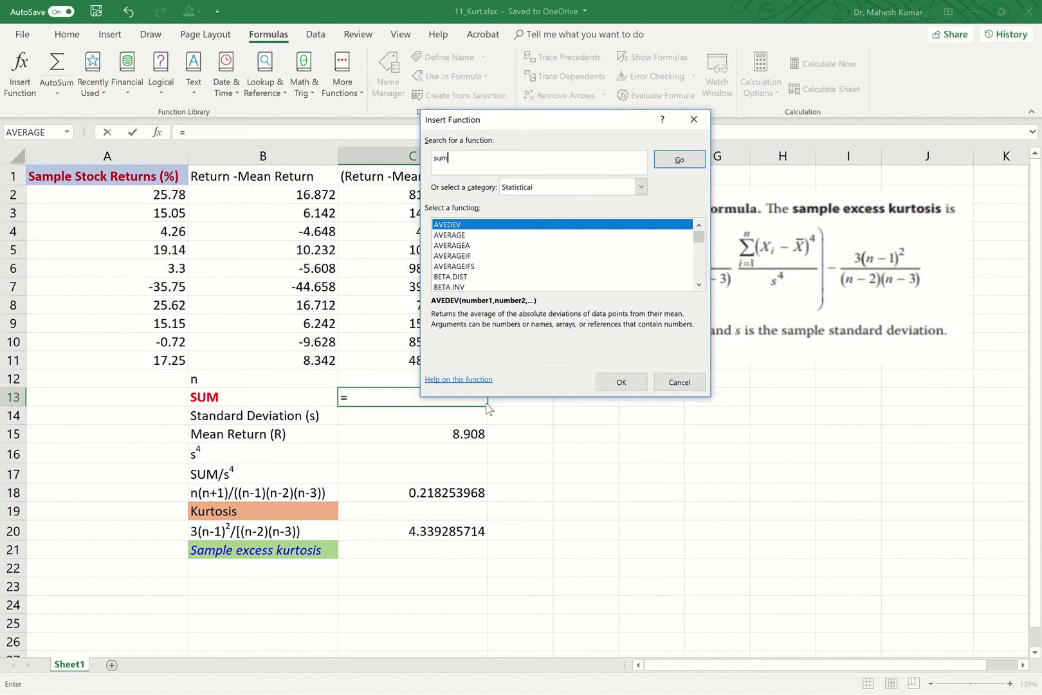
left_click(676, 162)
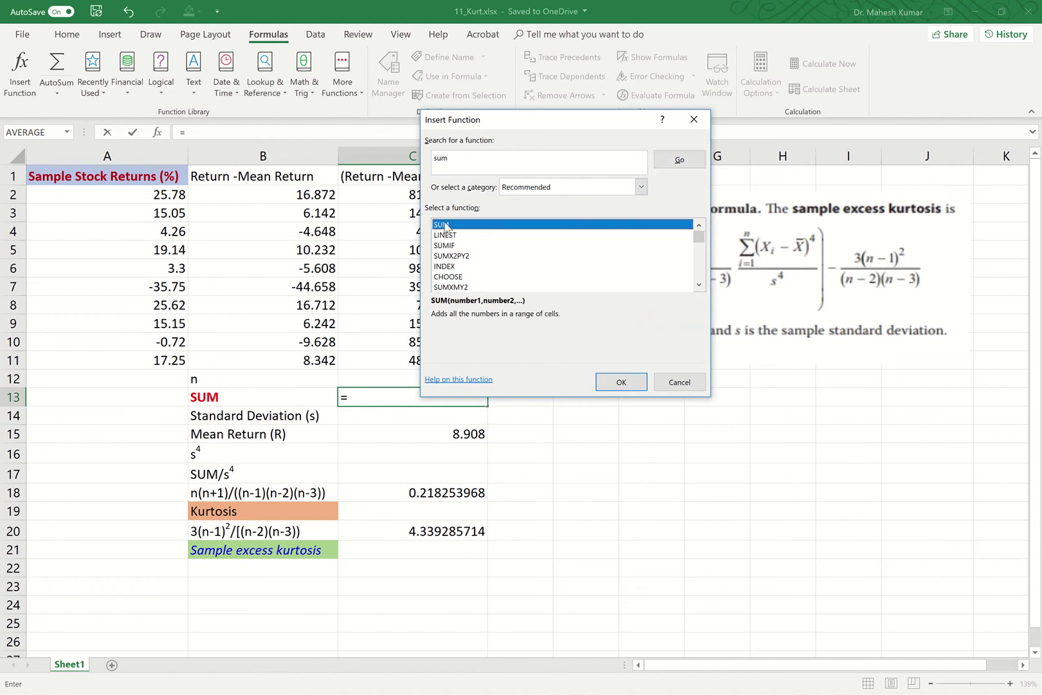
left_click(619, 379)
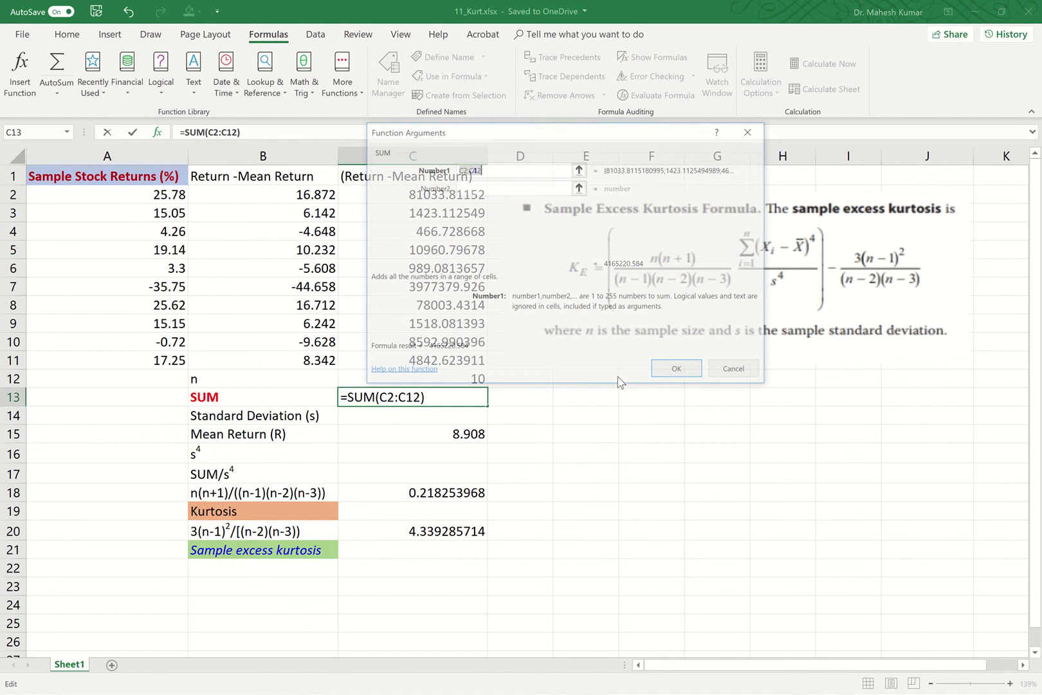
Set the SUM range in C13 to the fourth-power values C2:C11 and accept the function.
left_click(579, 168)
left_click_drag(413, 192, 435, 361)
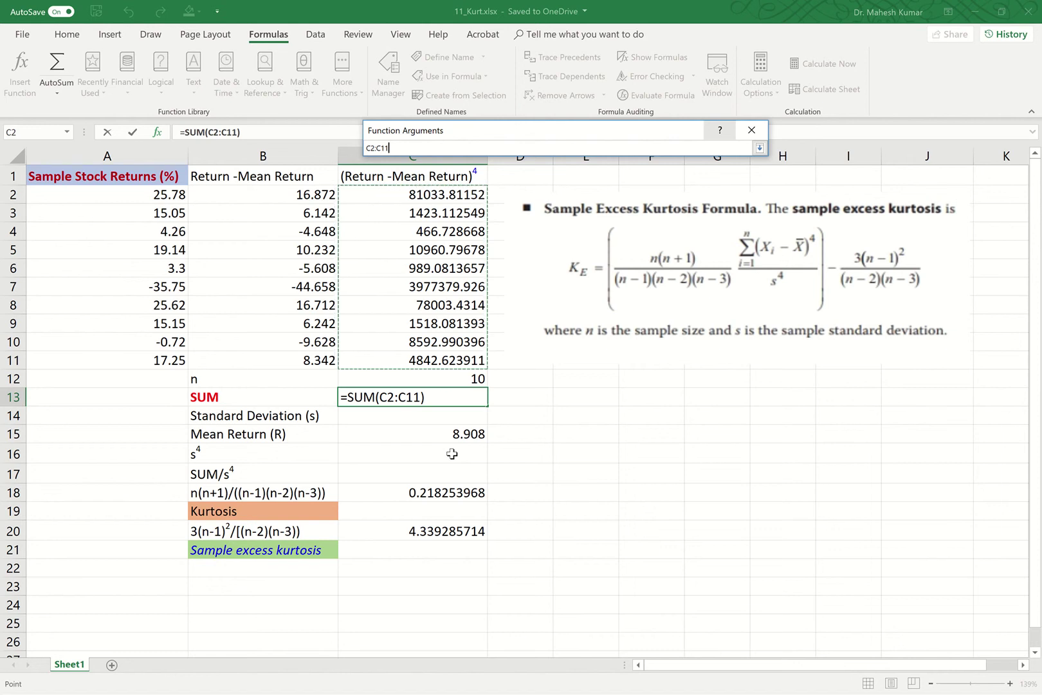
left_click(760, 149)
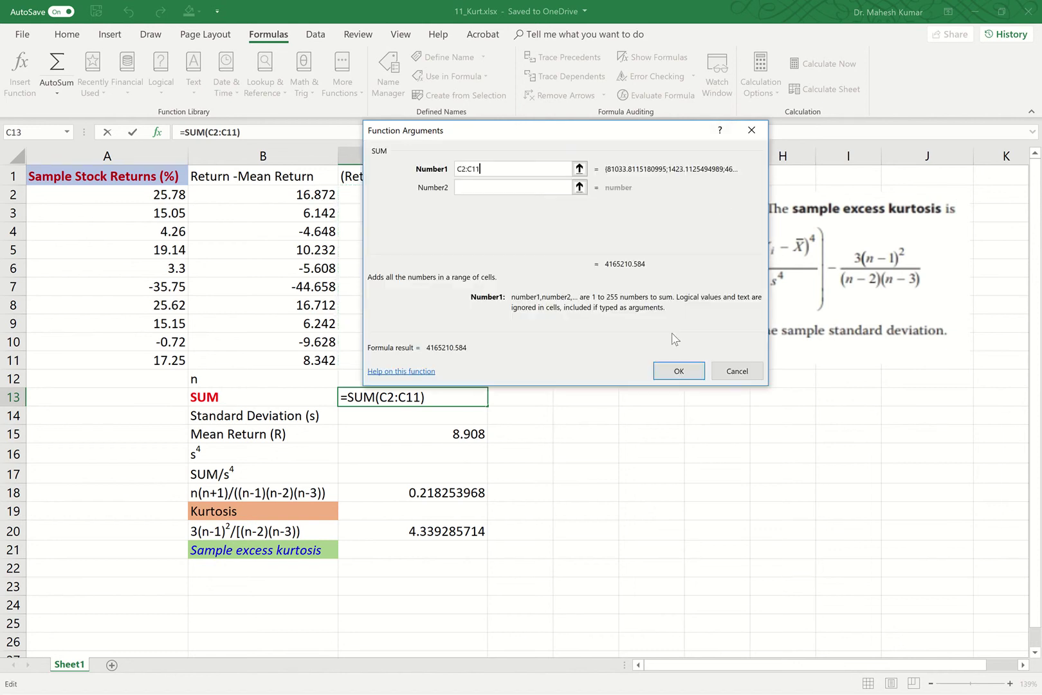
left_click(675, 372)
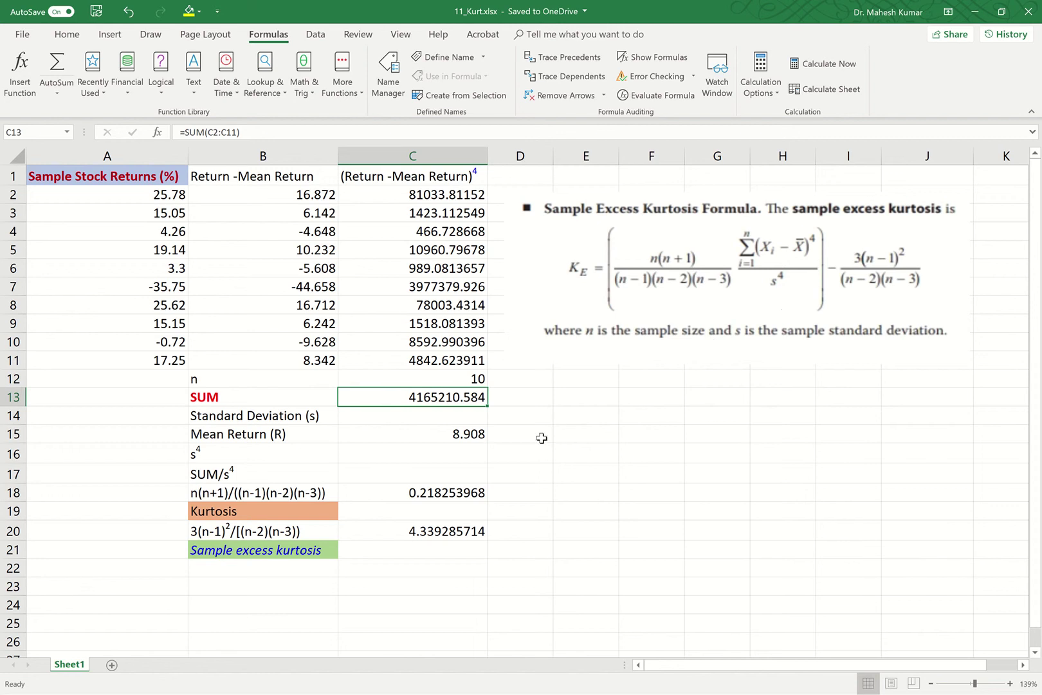
Start a formula in C14 and insert the STDEV function by searching the function library for "standard".
double_click(371, 416)
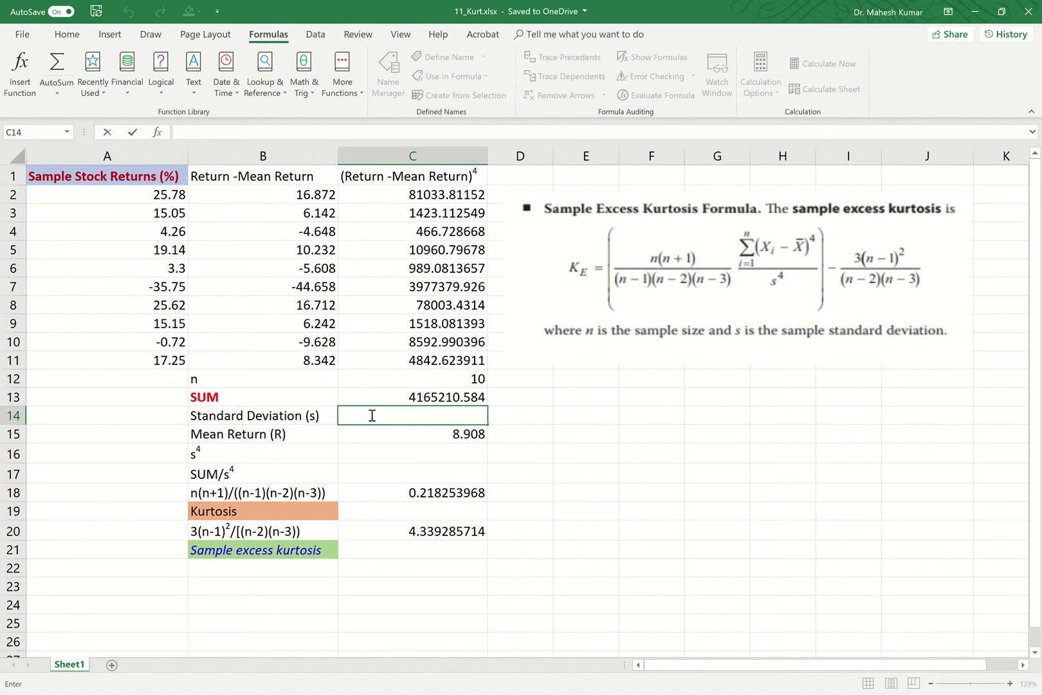
type("=")
left_click(354, 93)
mouse_move(366, 113)
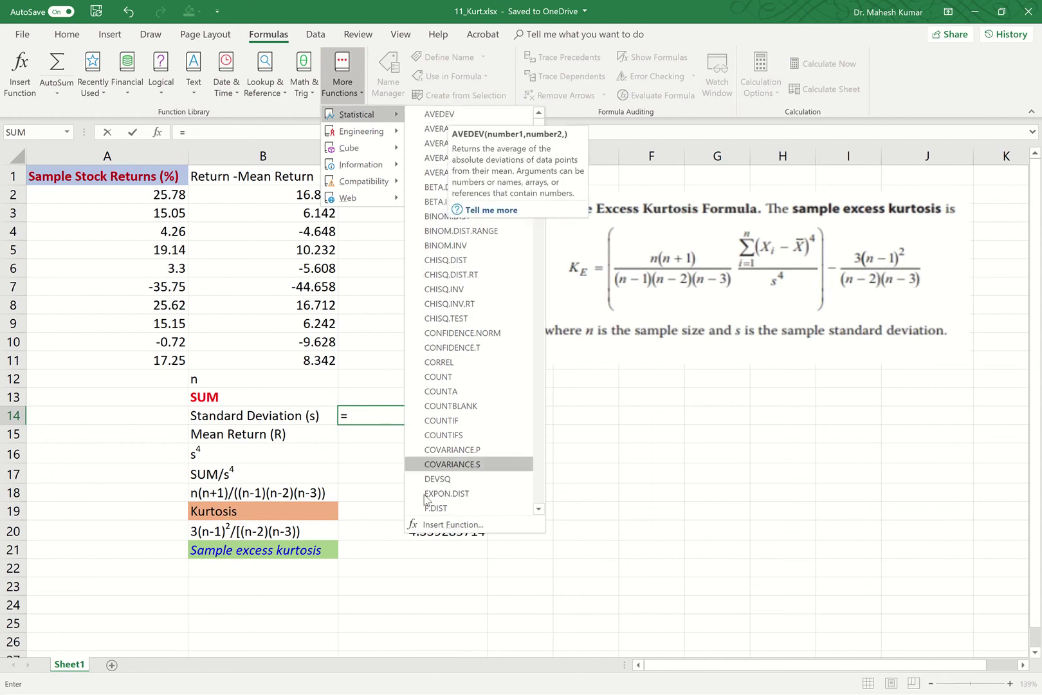
left_click(454, 524)
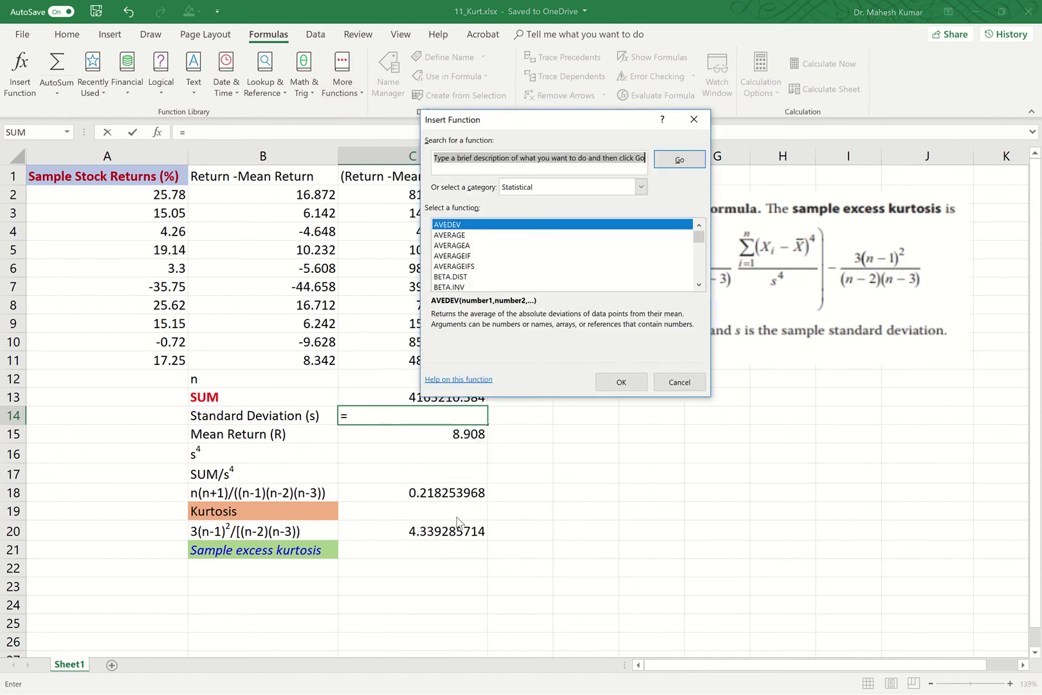
type("s")
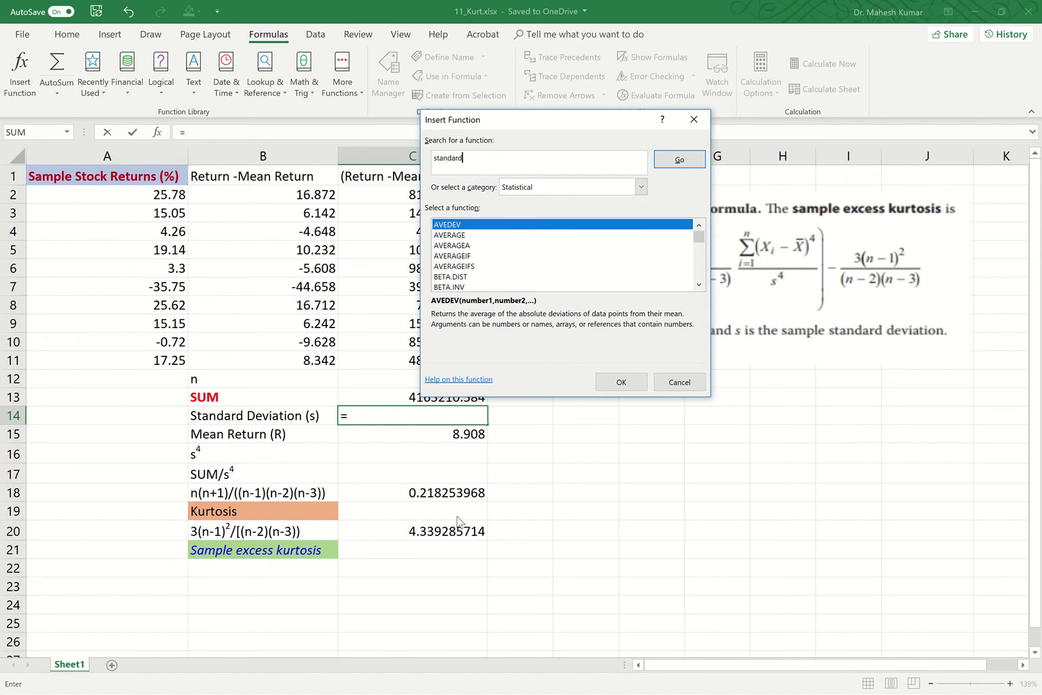
type("tandard")
left_click(673, 161)
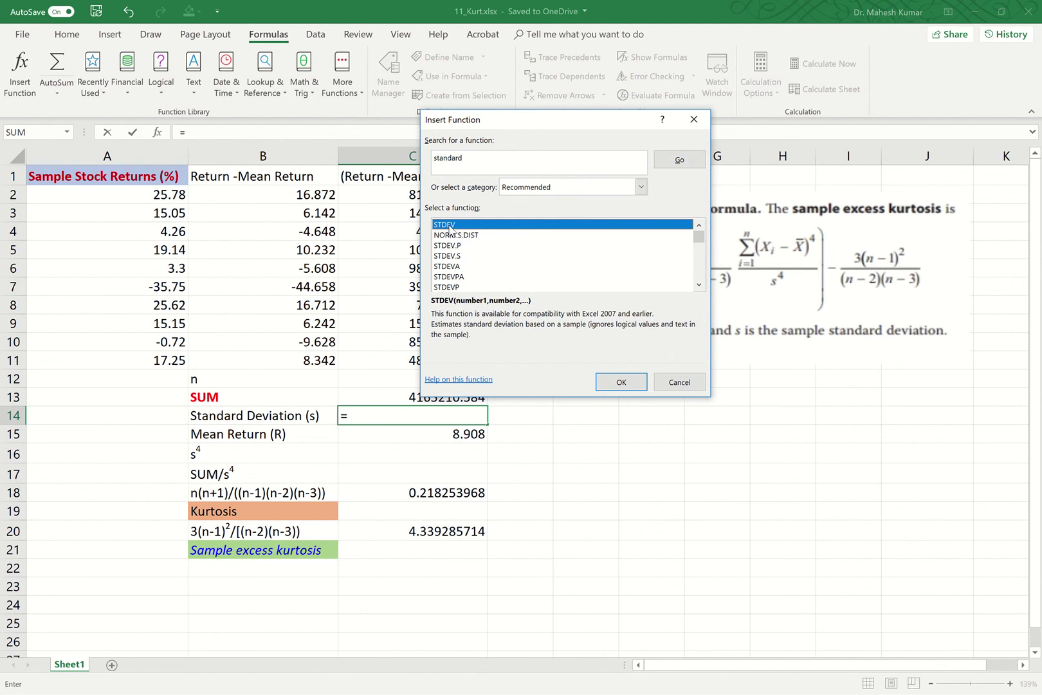
left_click(622, 382)
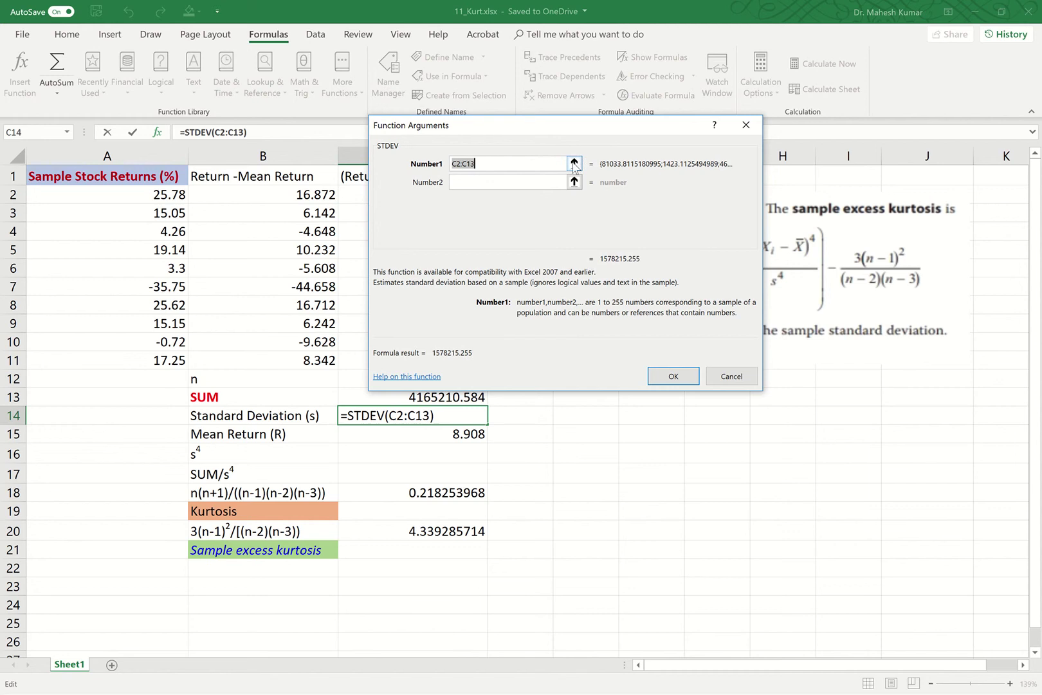
Set the STDEV range in C14 to the stock returns A2:A11 and accept the function.
left_click(575, 164)
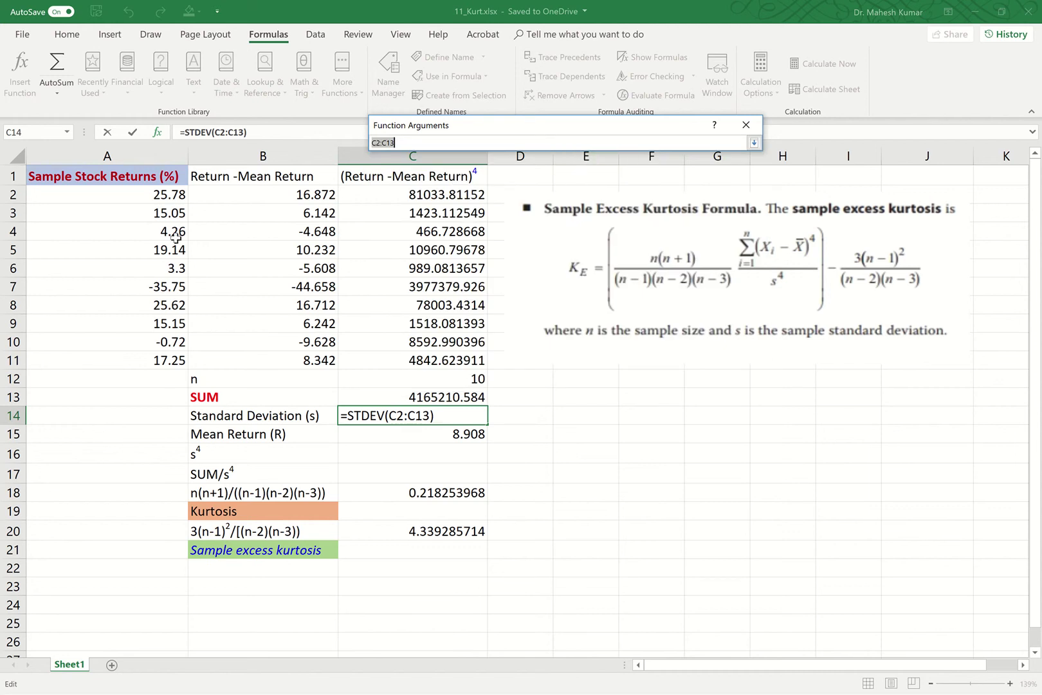
left_click(149, 193)
left_click_drag(149, 193, 160, 360)
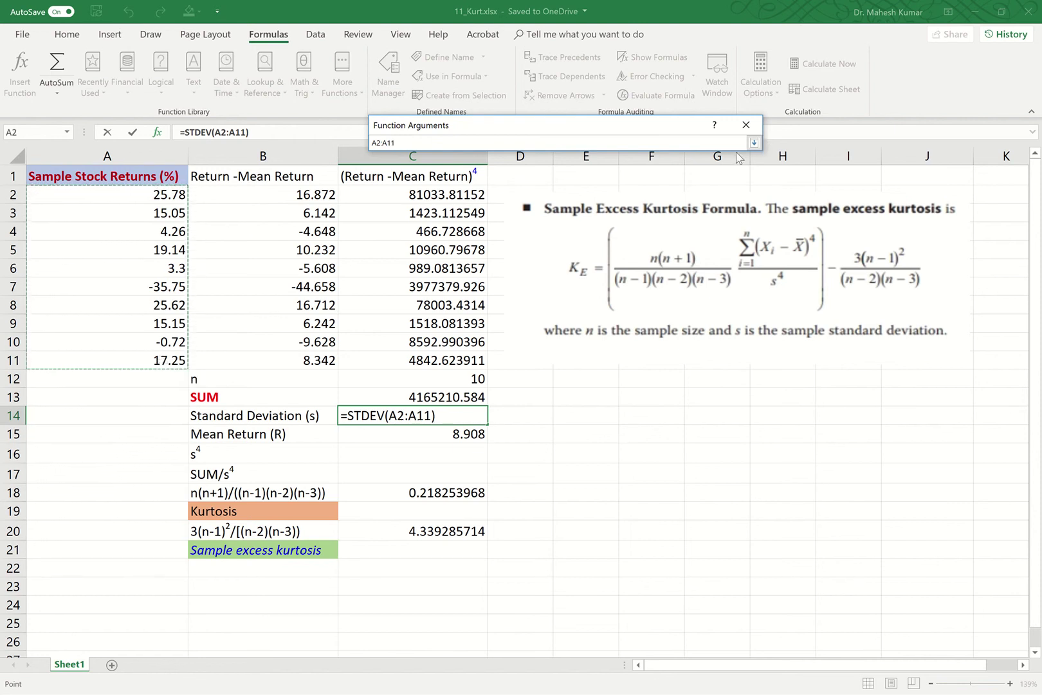
left_click(754, 142)
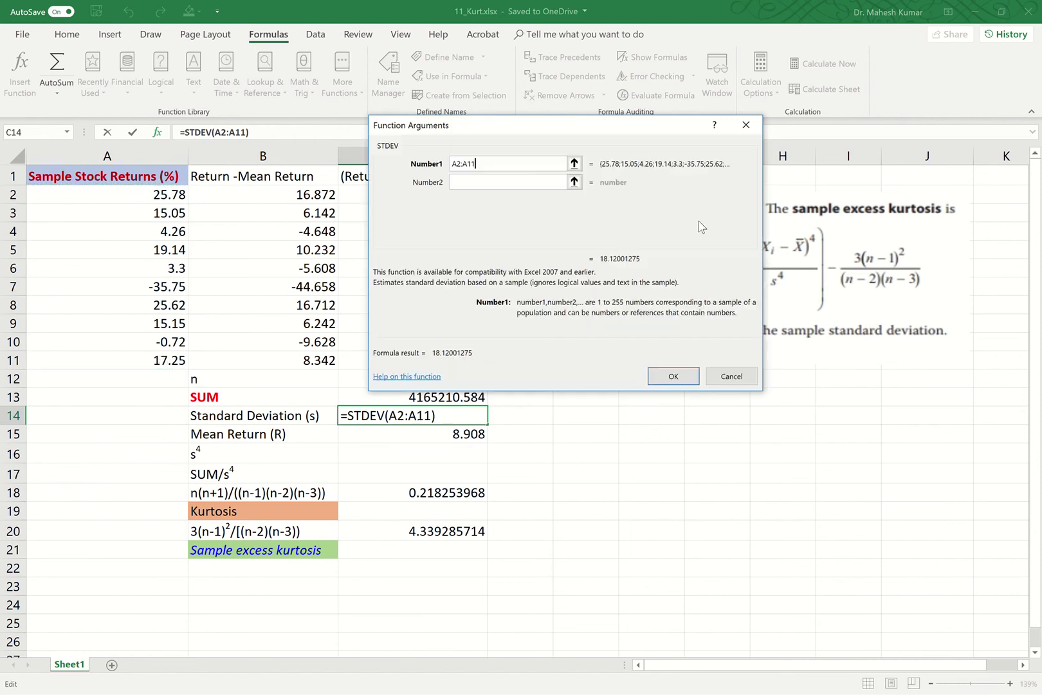
left_click(666, 375)
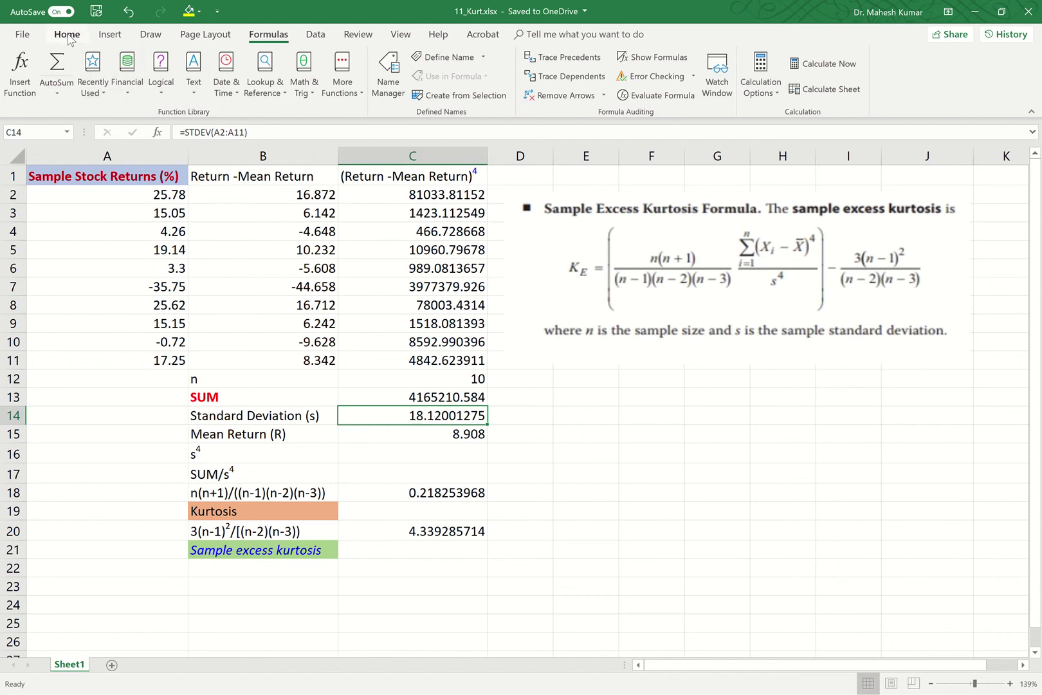
Enter =C14^4 in C16 to raise the standard deviation to the fourth power.
double_click(435, 454)
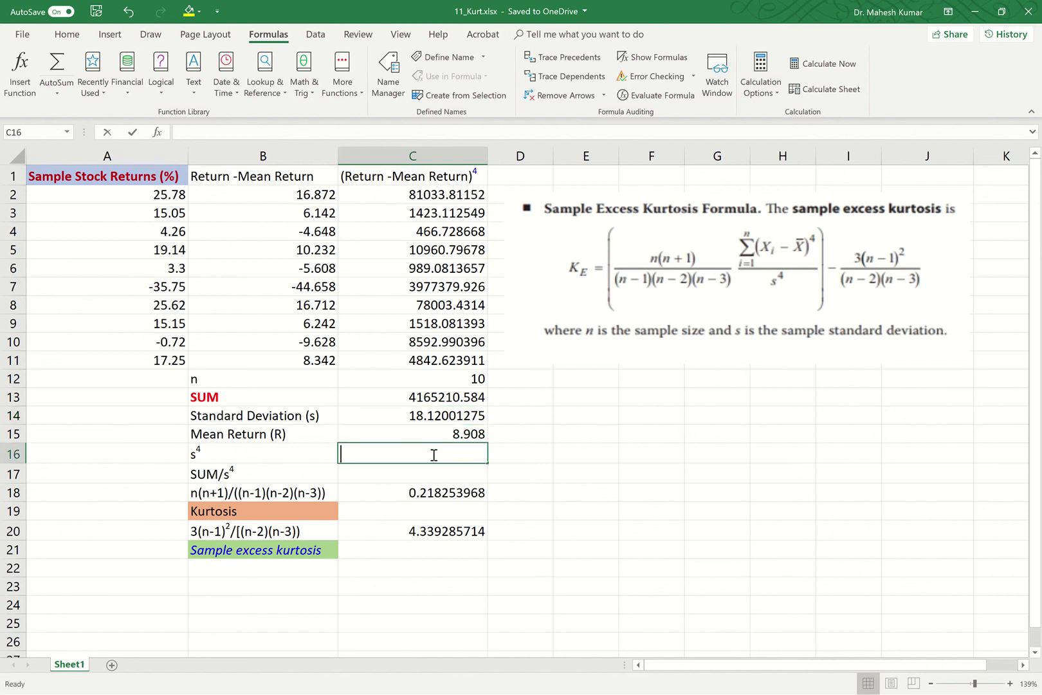
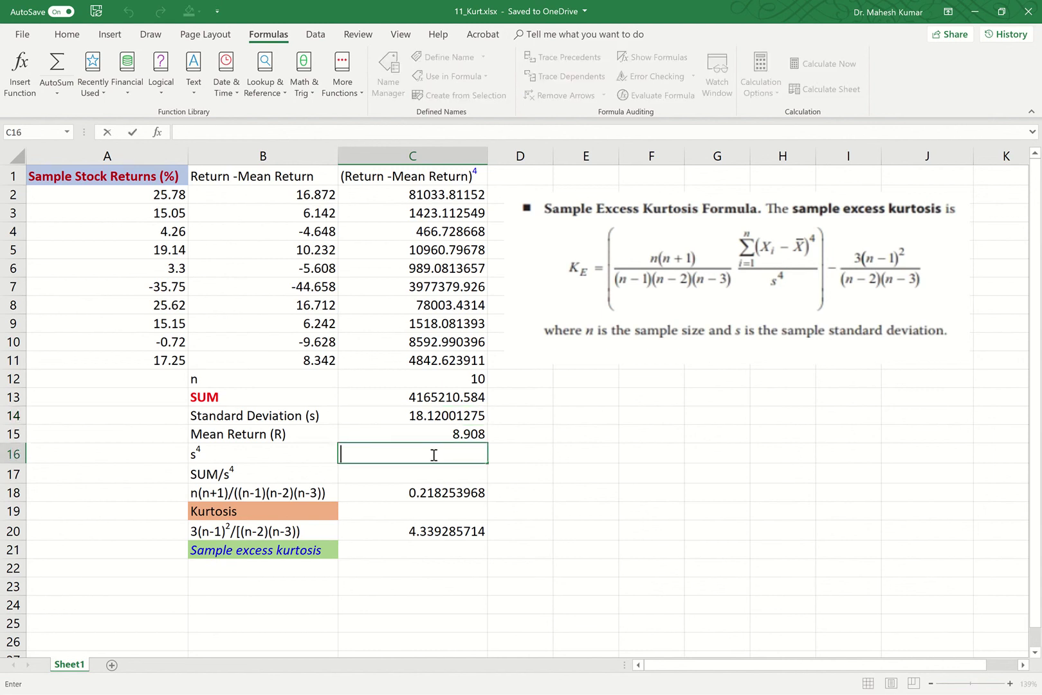
type("=")
left_click(443, 414)
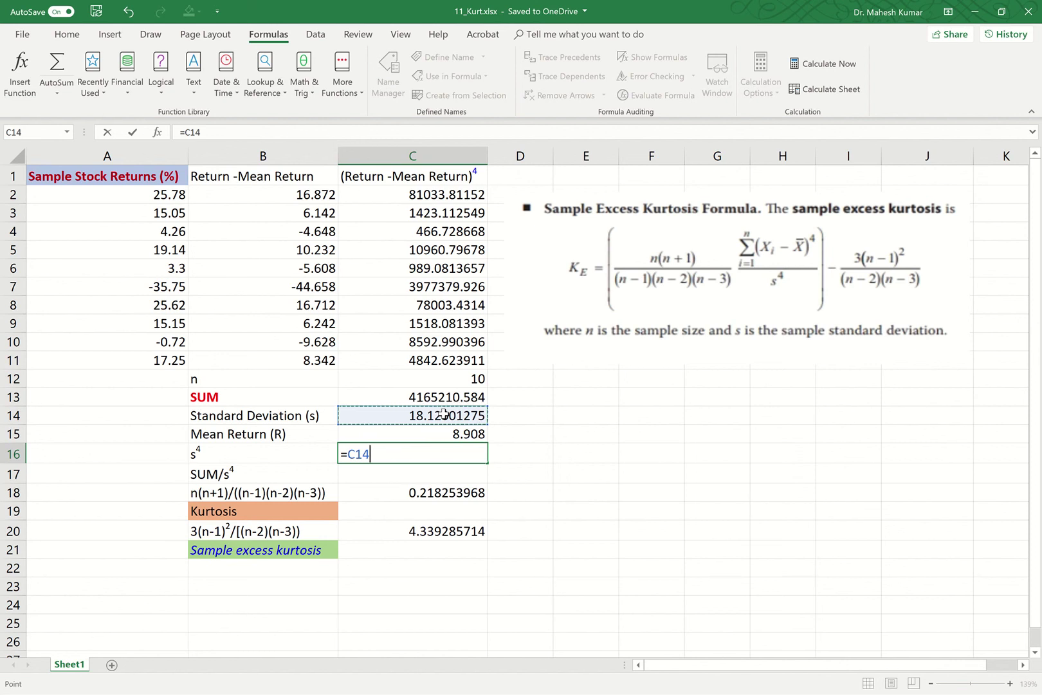
type("^4")
left_click(132, 134)
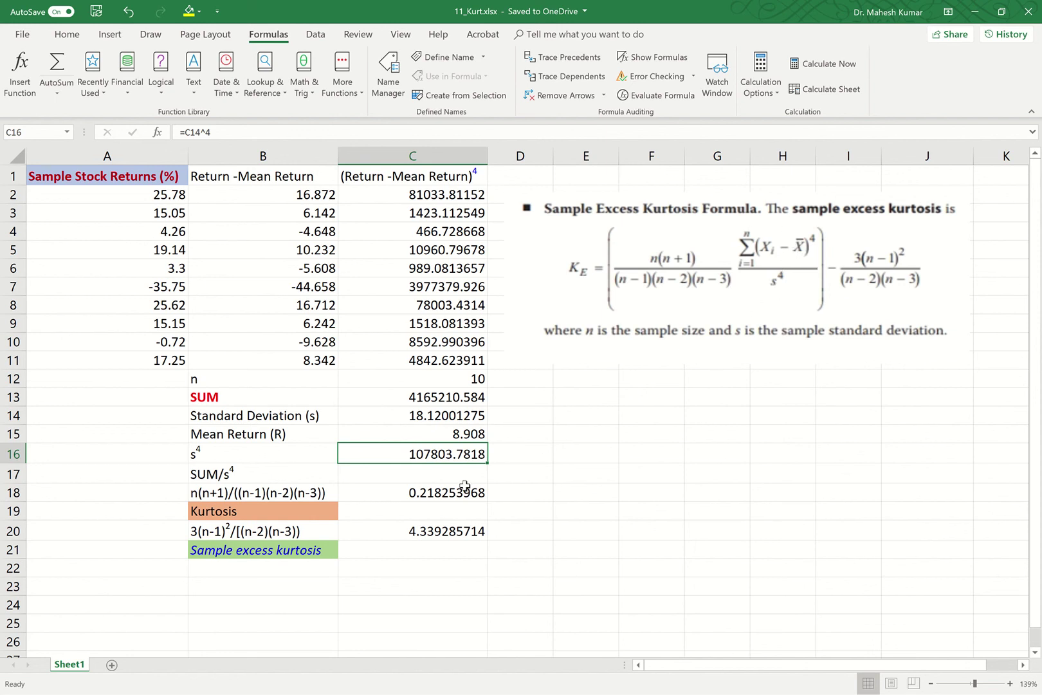
Enter =C13/C16 in C17 to divide the sum of fourth powers by s⁴.
left_click(405, 474)
type("=")
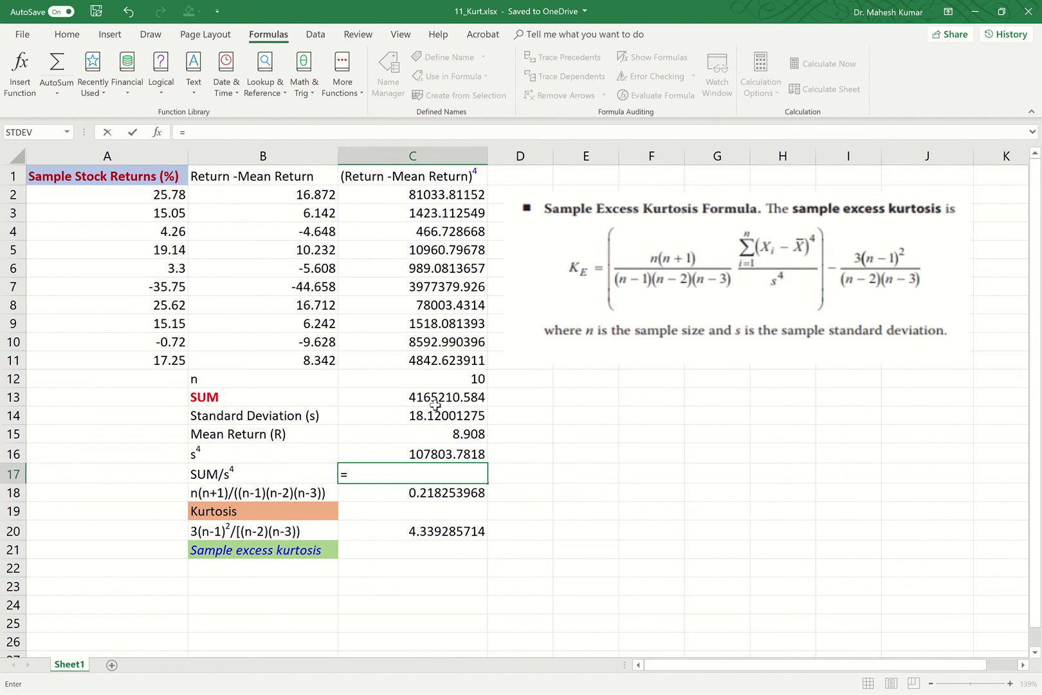
left_click(437, 399)
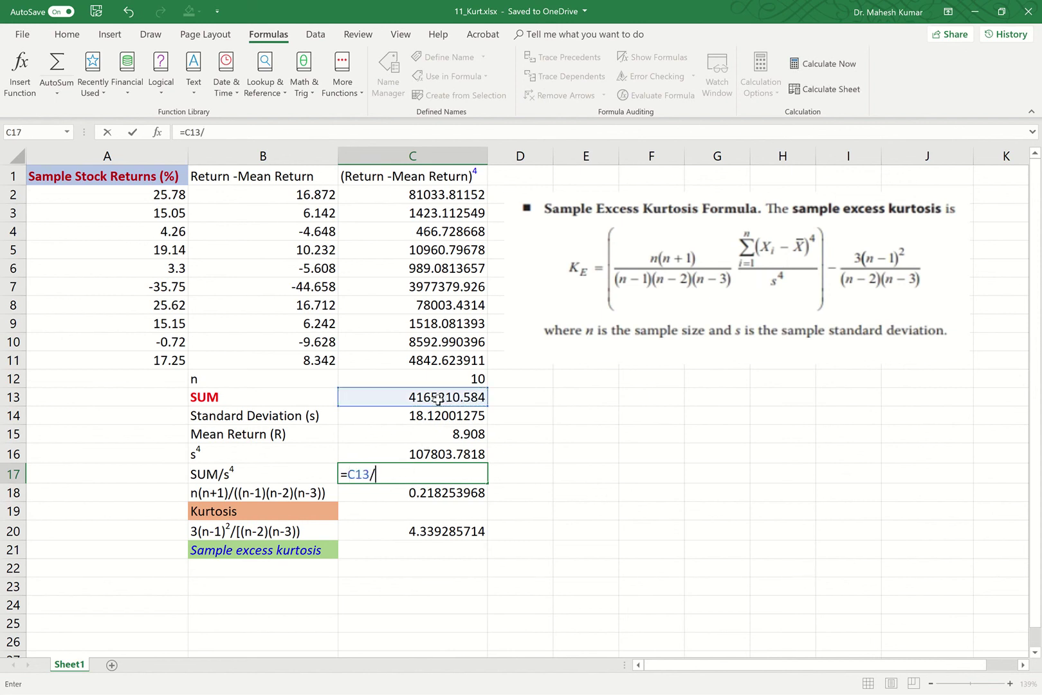
left_click(437, 455)
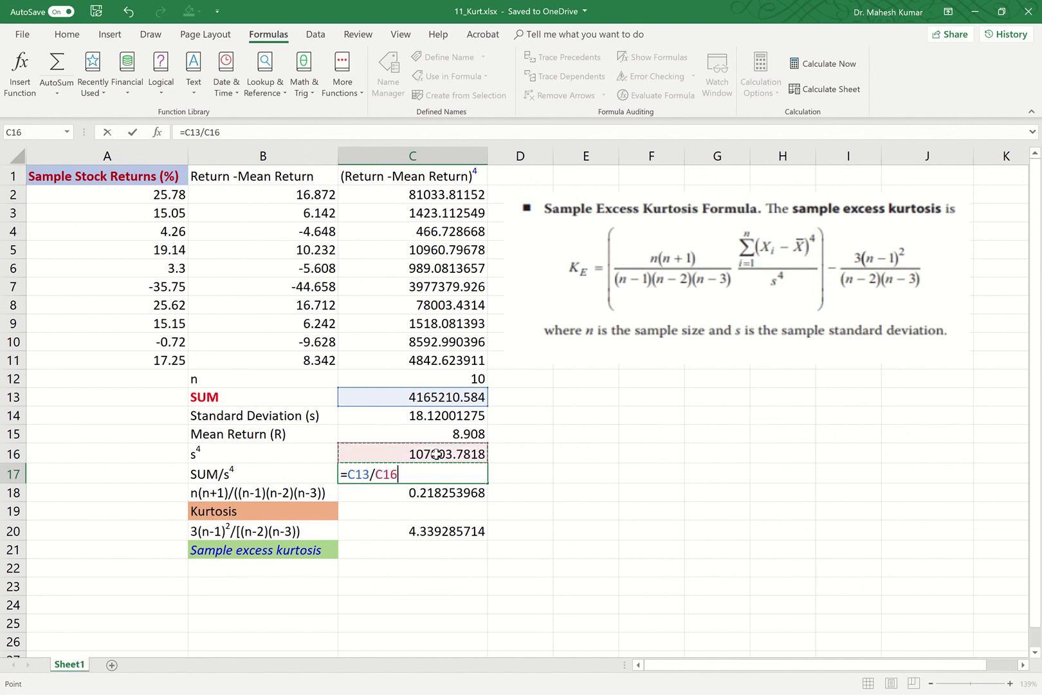
left_click(134, 135)
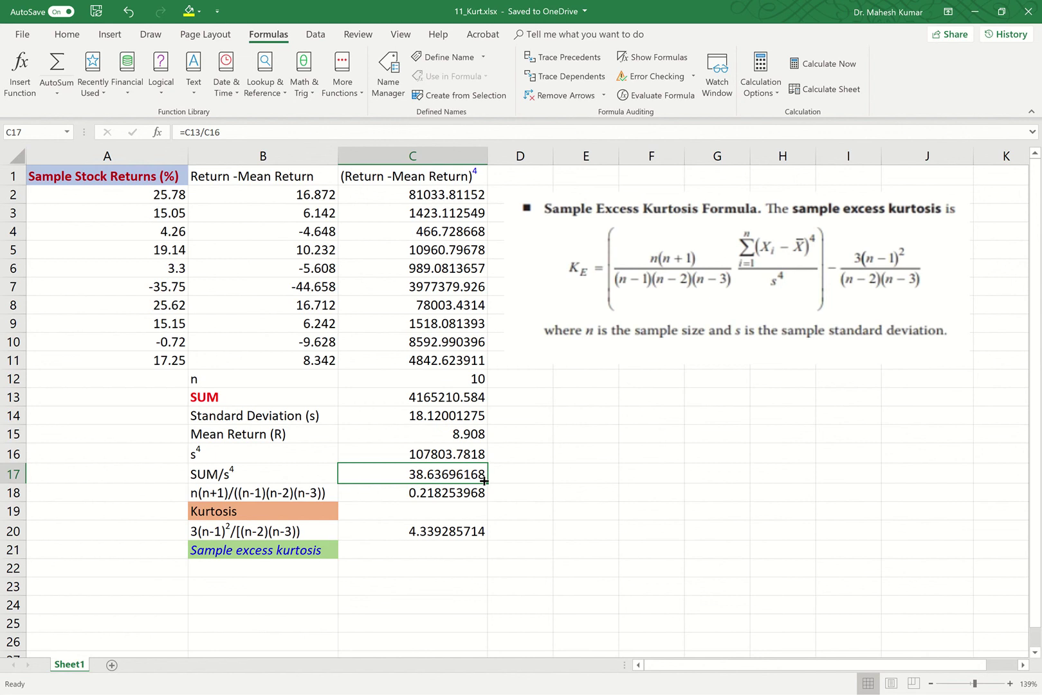
Enter =C17*C18 in C19 to calculate the kurtosis.
double_click(445, 512)
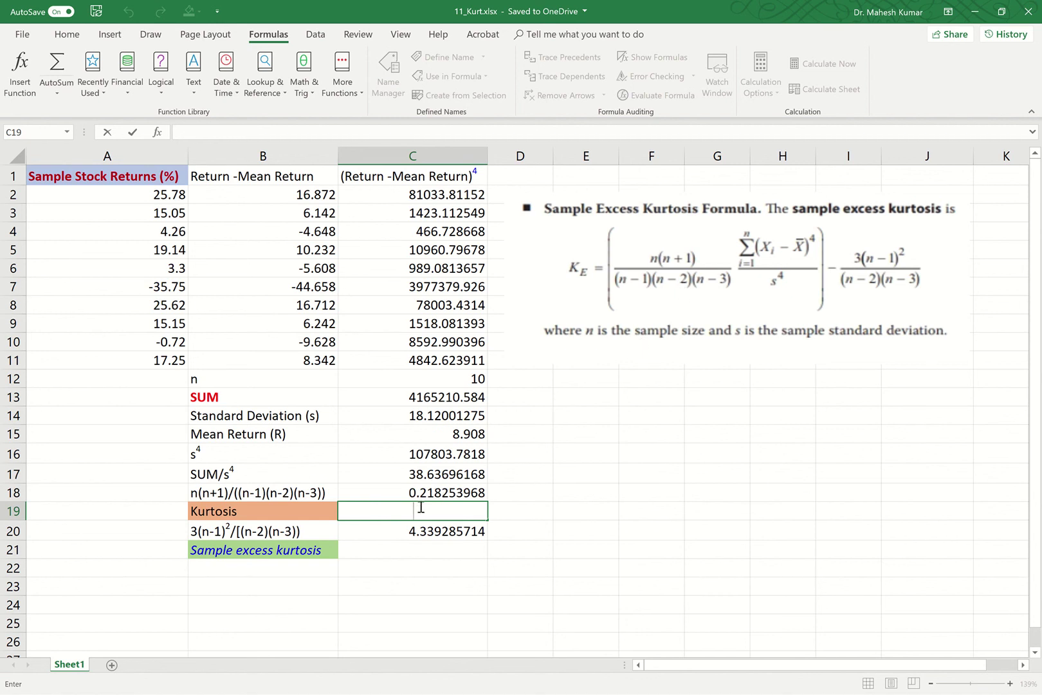
type("=")
left_click(419, 474)
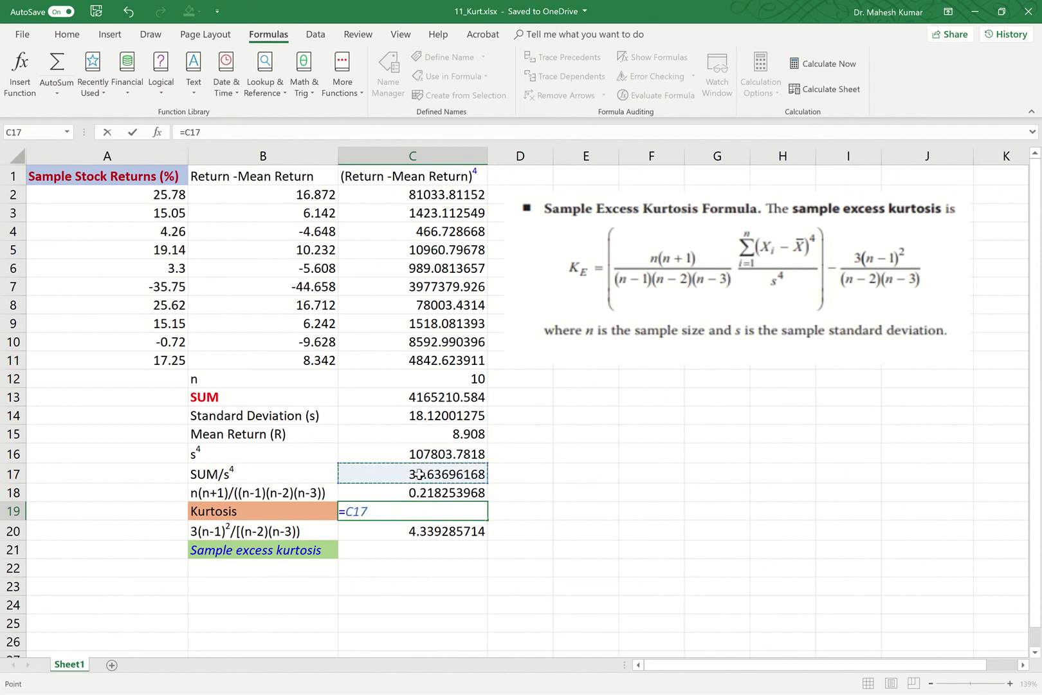
type("*")
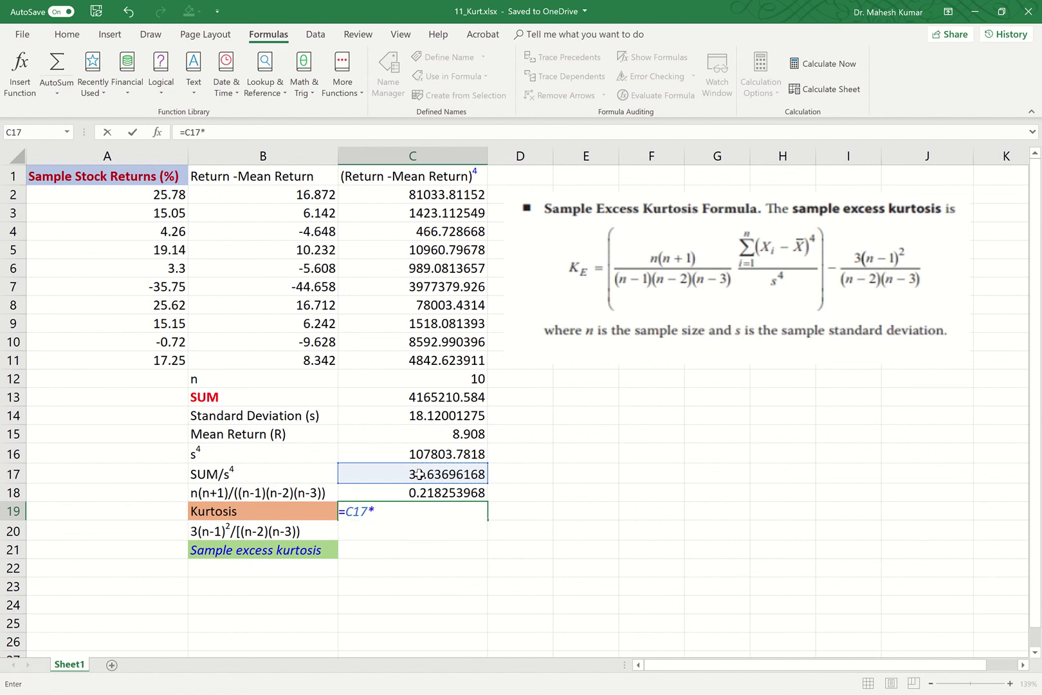
left_click(440, 489)
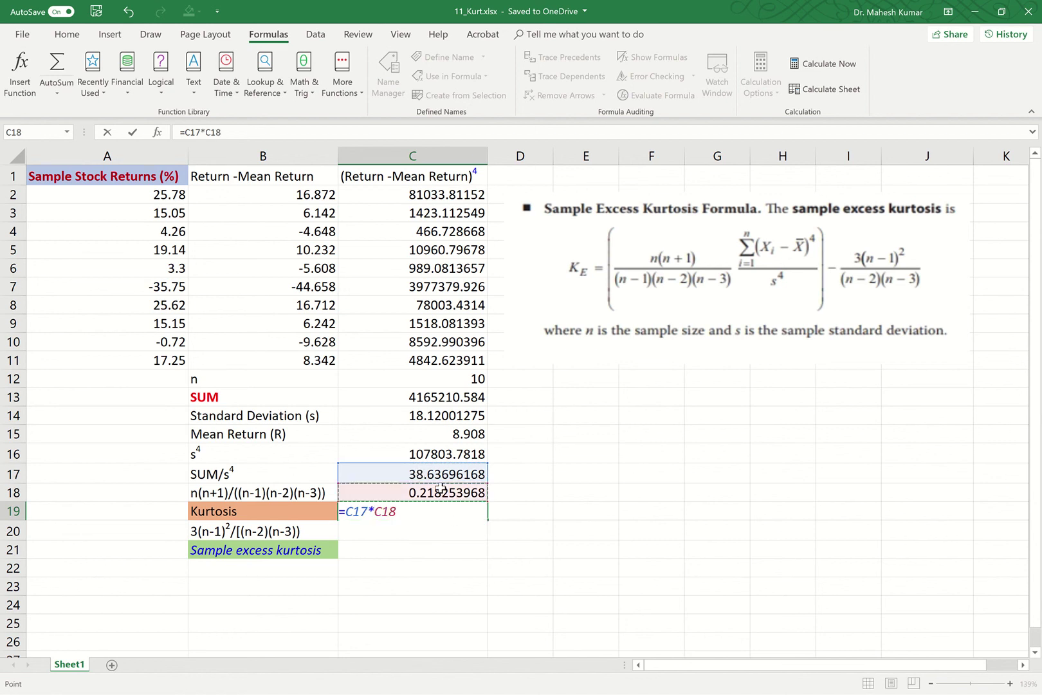
left_click(131, 134)
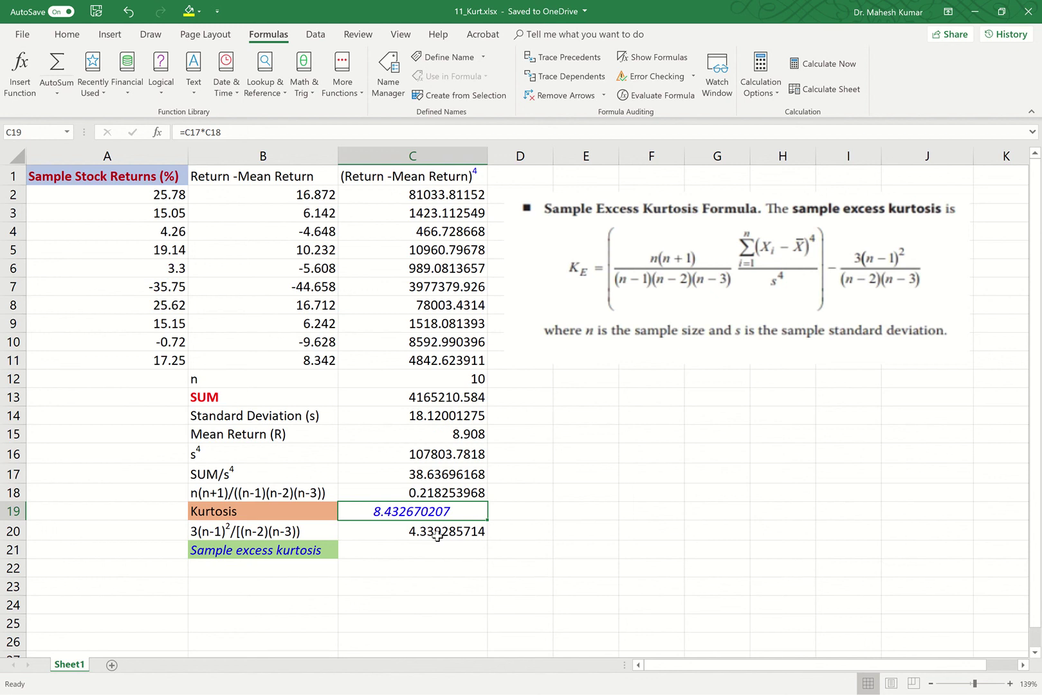
Enter =C19-C20 in C21 to calculate the sample excess kurtosis.
left_click(400, 552)
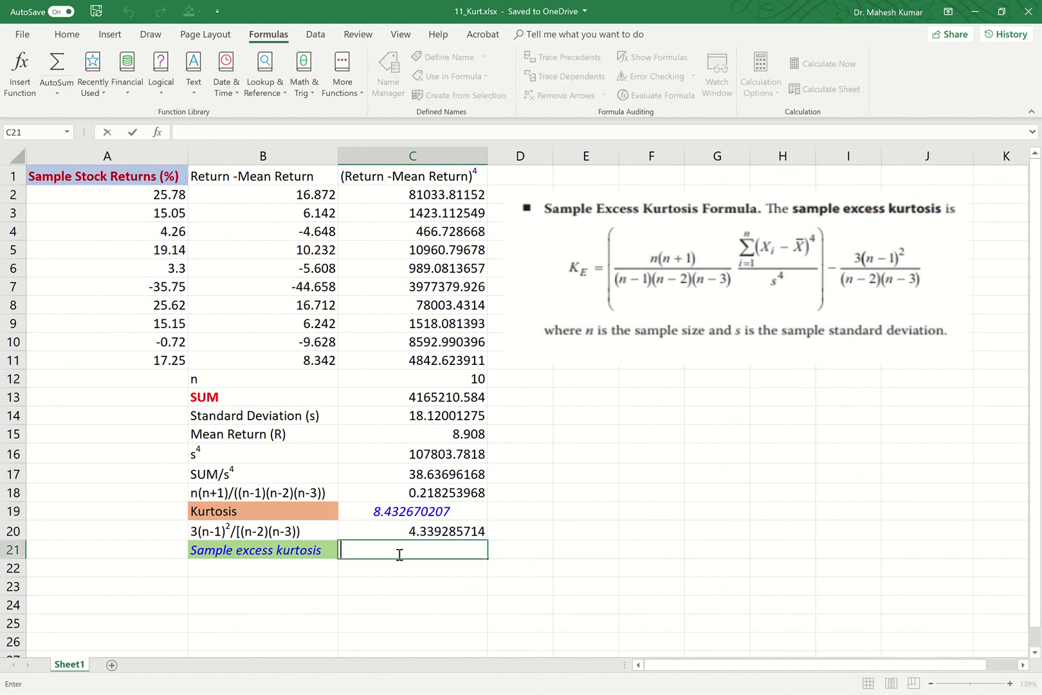
type("=")
left_click(405, 513)
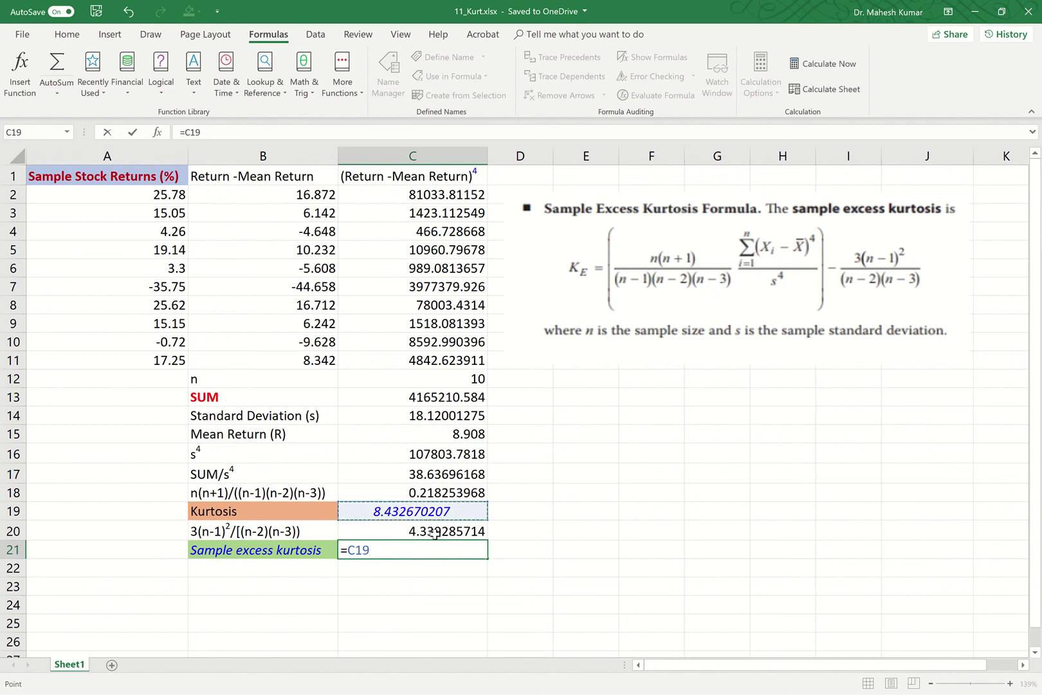
type("-")
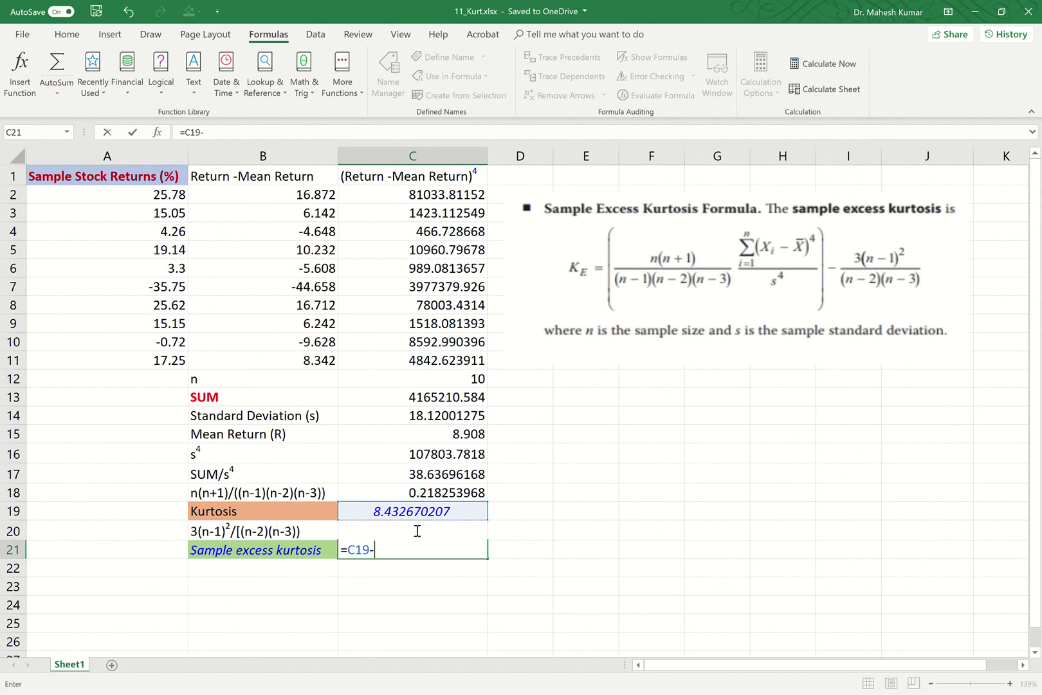
type("C")
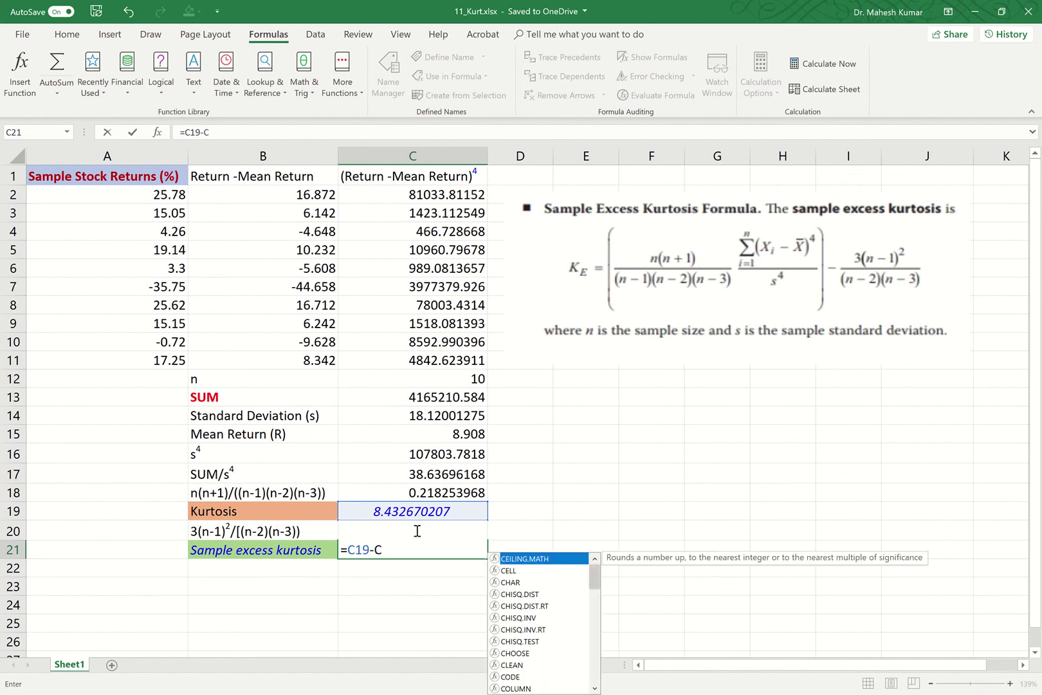
type("20")
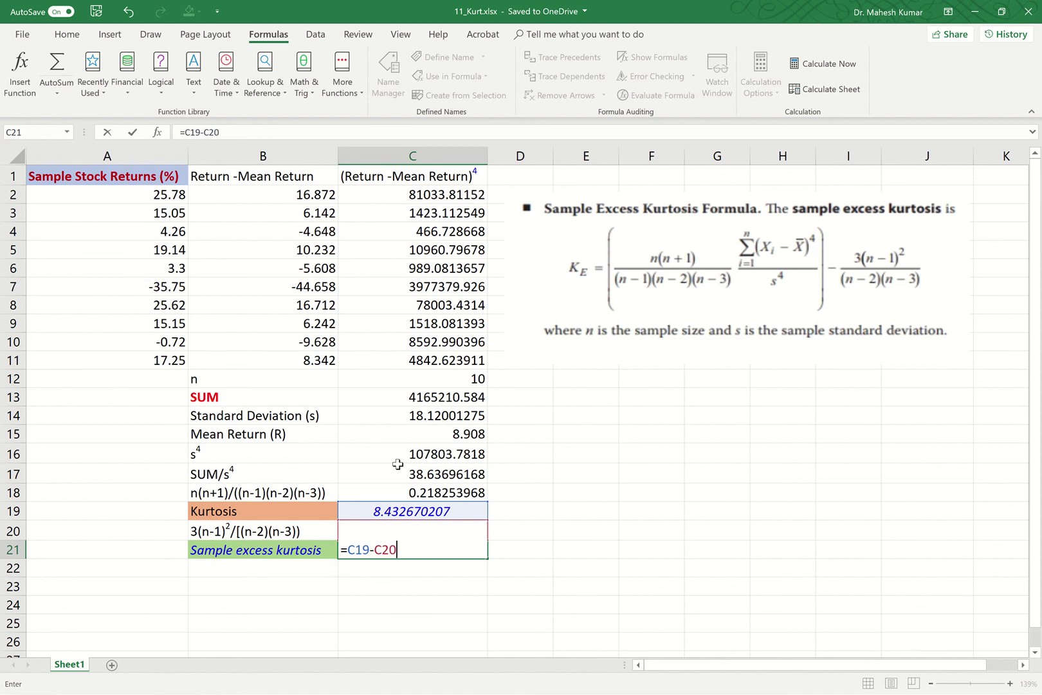
left_click(133, 132)
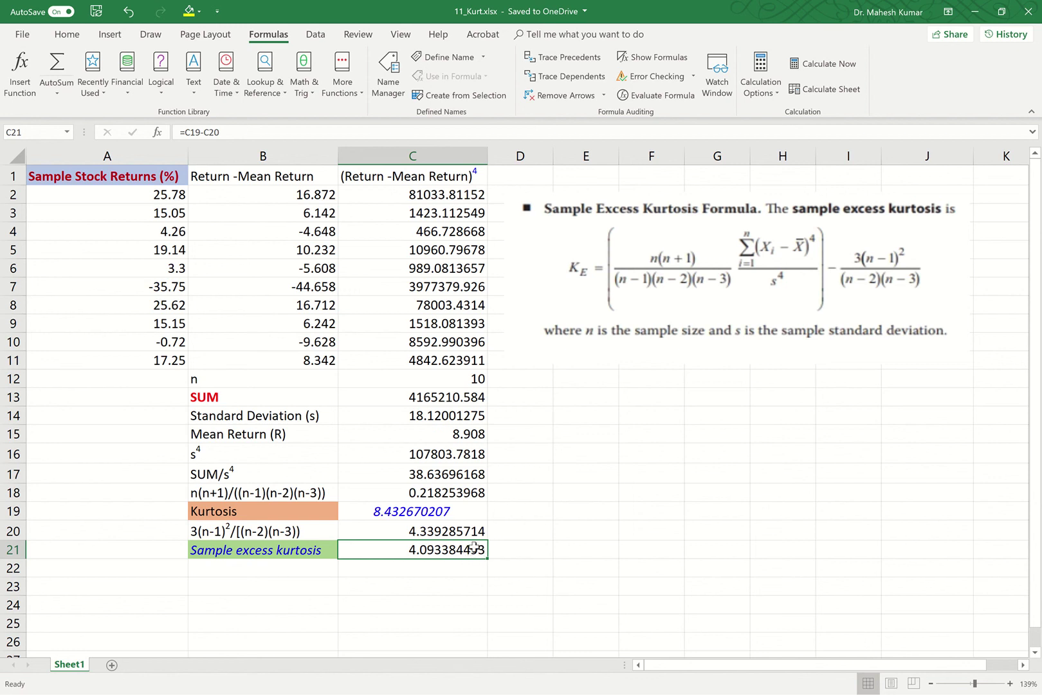
Reduce the displayed precision of the sample excess kurtosis in C21 to two decimal places.
left_click(65, 36)
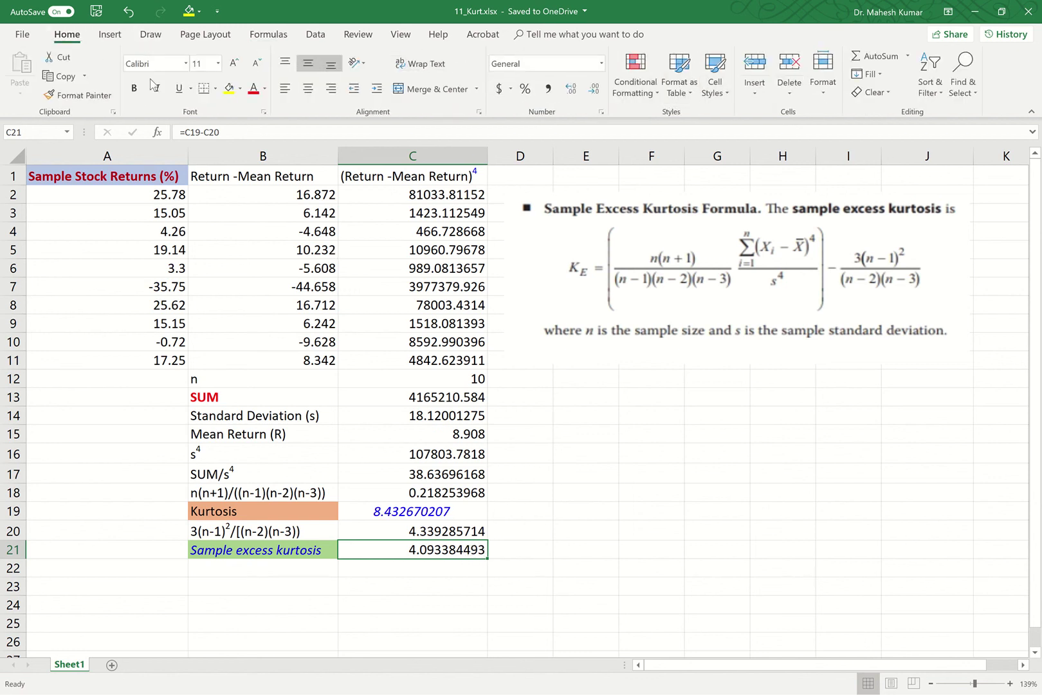
left_click(595, 92)
left_click(594, 92)
left_click(594, 92)
left_click(594, 92)
left_click(595, 92)
left_click(594, 92)
left_click(594, 92)
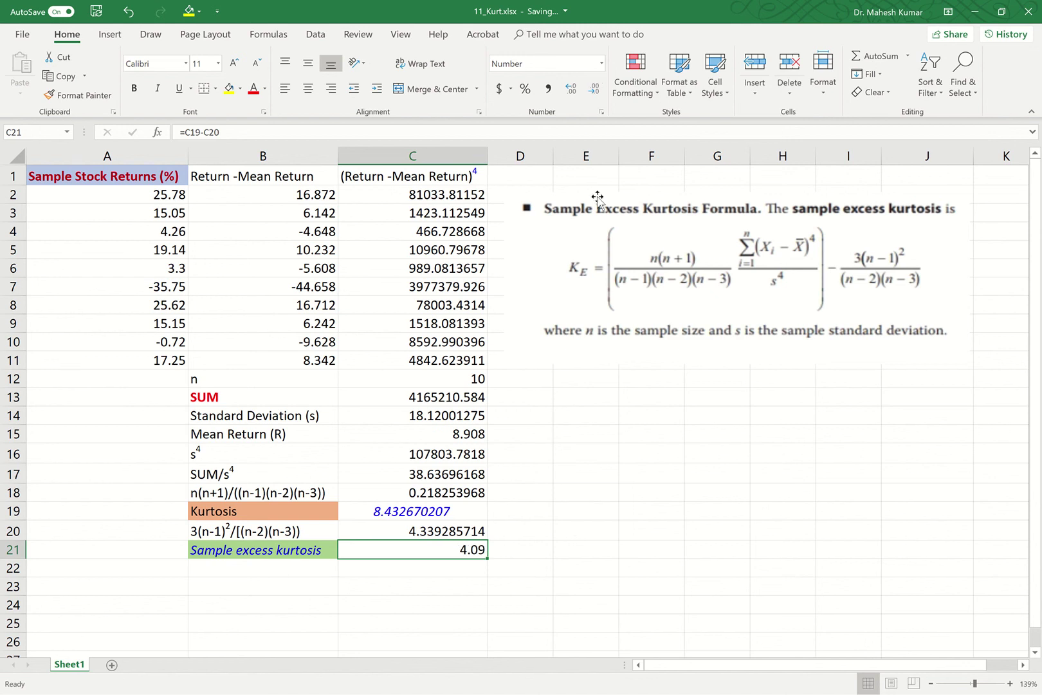